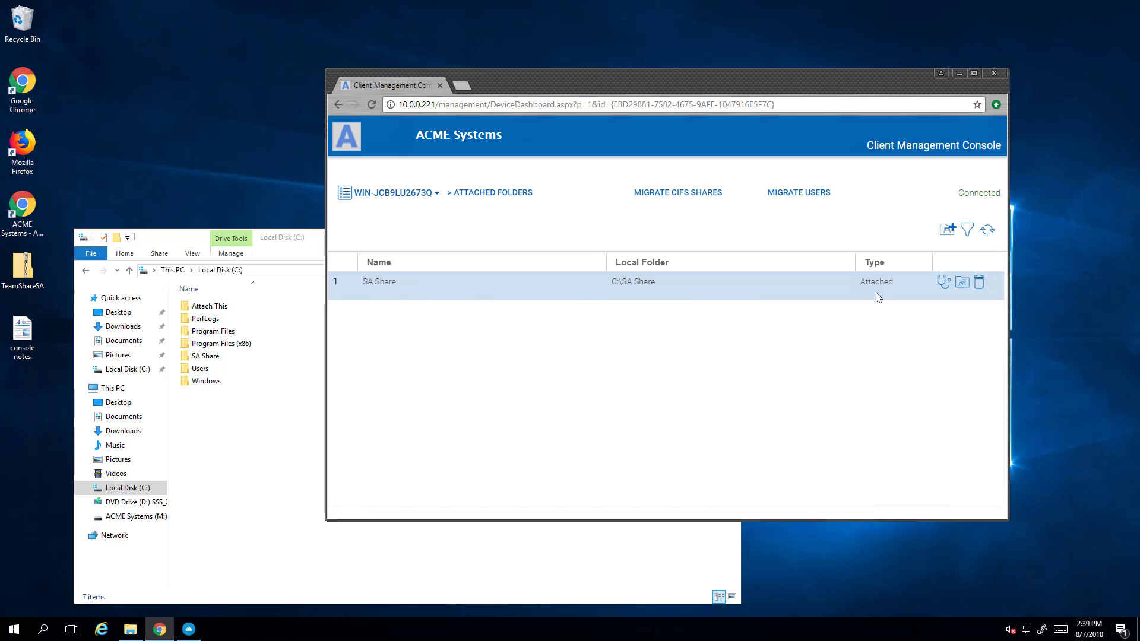
Open the Migrate CIFS Shares page in the Client Management Console
{"action": "left_click", "coordinate": [683, 194]}
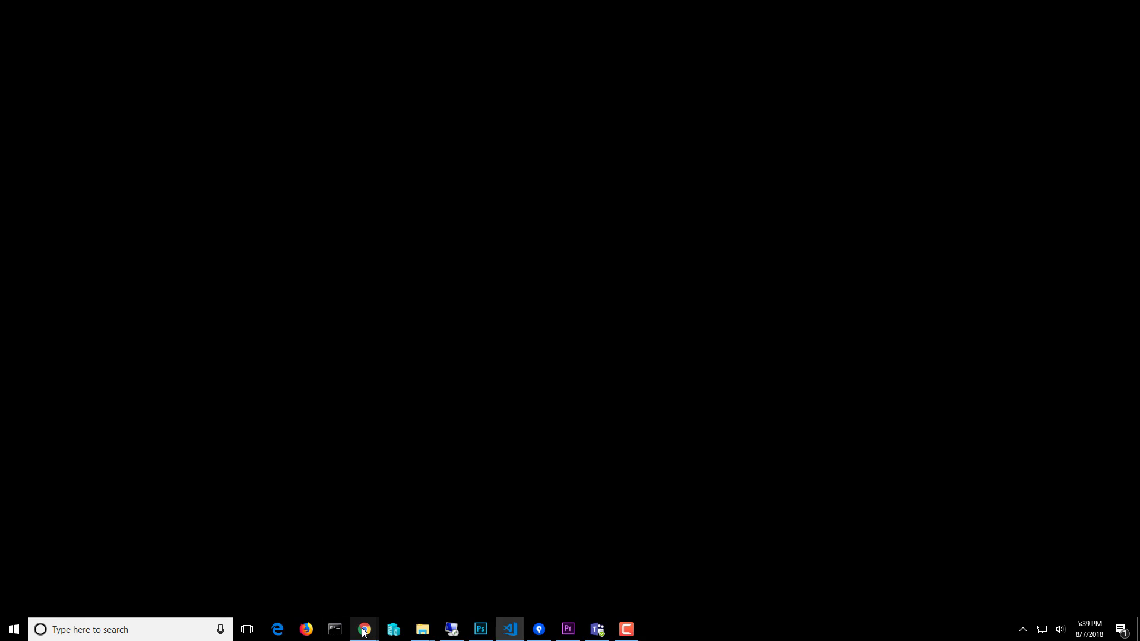
Switch to the local Chrome window, load the ACME Systems web portal and sign in with the prefilled manager1 account
{"action": "mouse_move", "coordinate": [367, 630]}
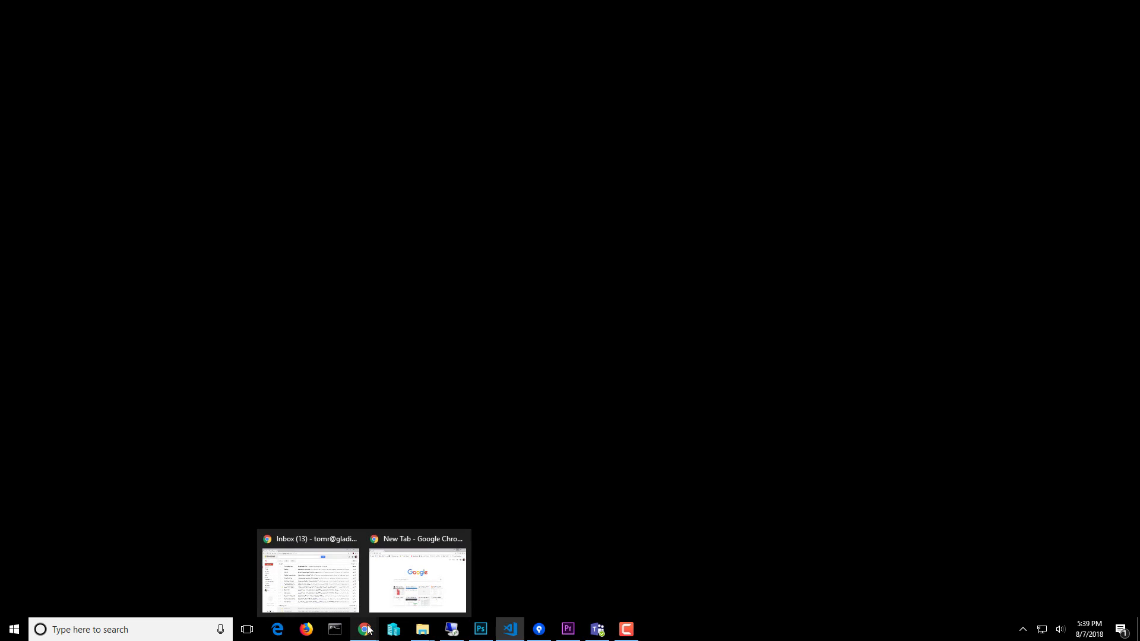
{"action": "left_click", "coordinate": [417, 579]}
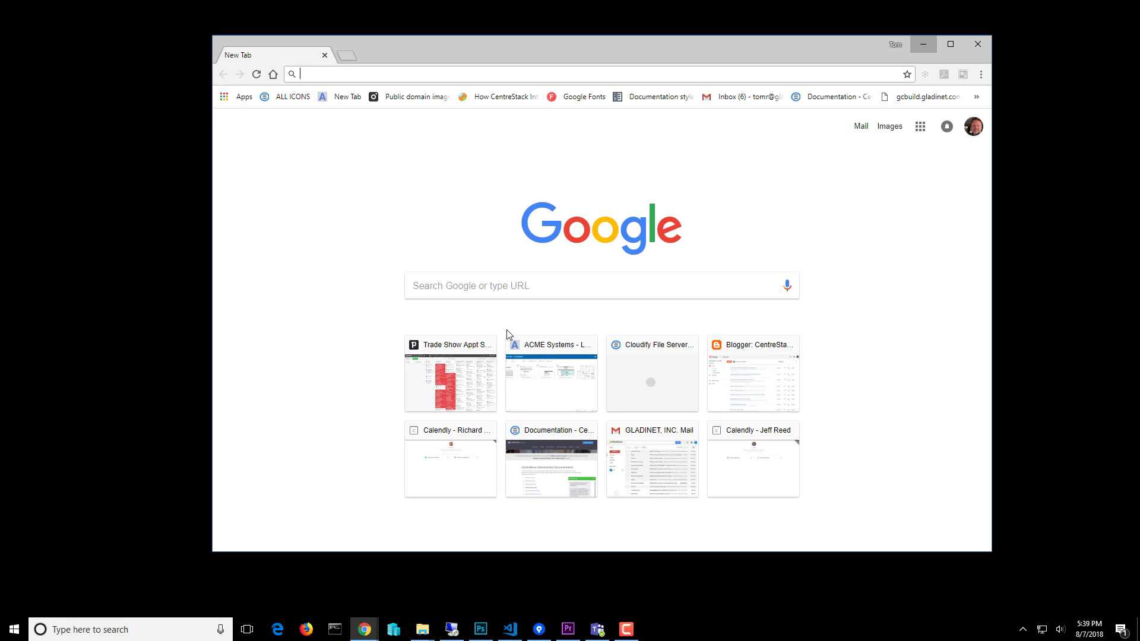
{"action": "left_click", "coordinate": [532, 372]}
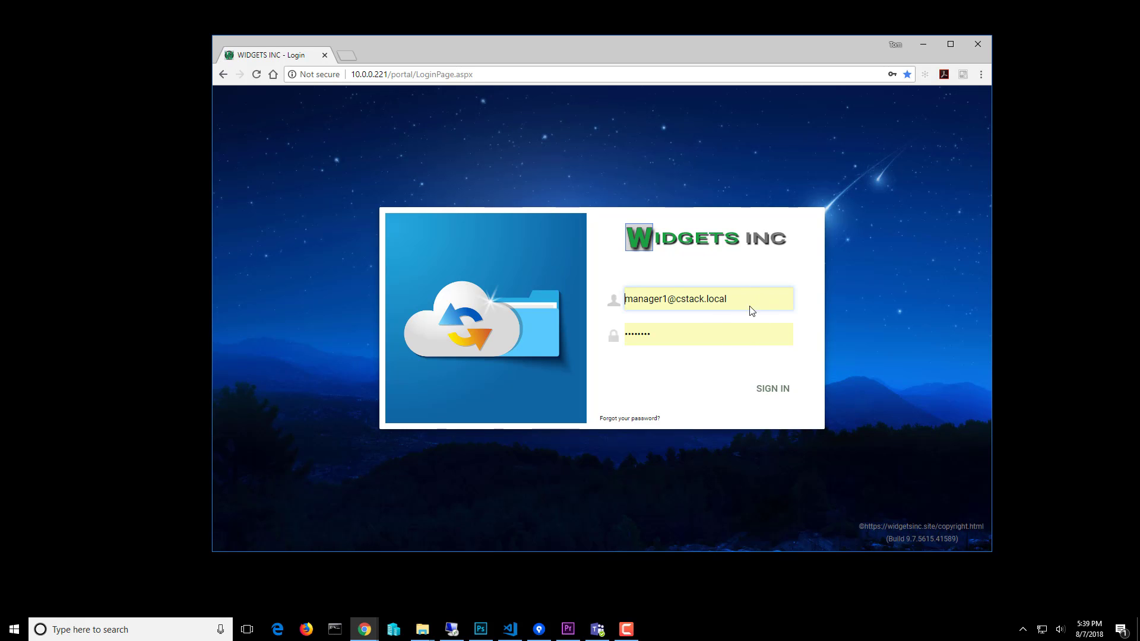
{"action": "left_click", "coordinate": [765, 393]}
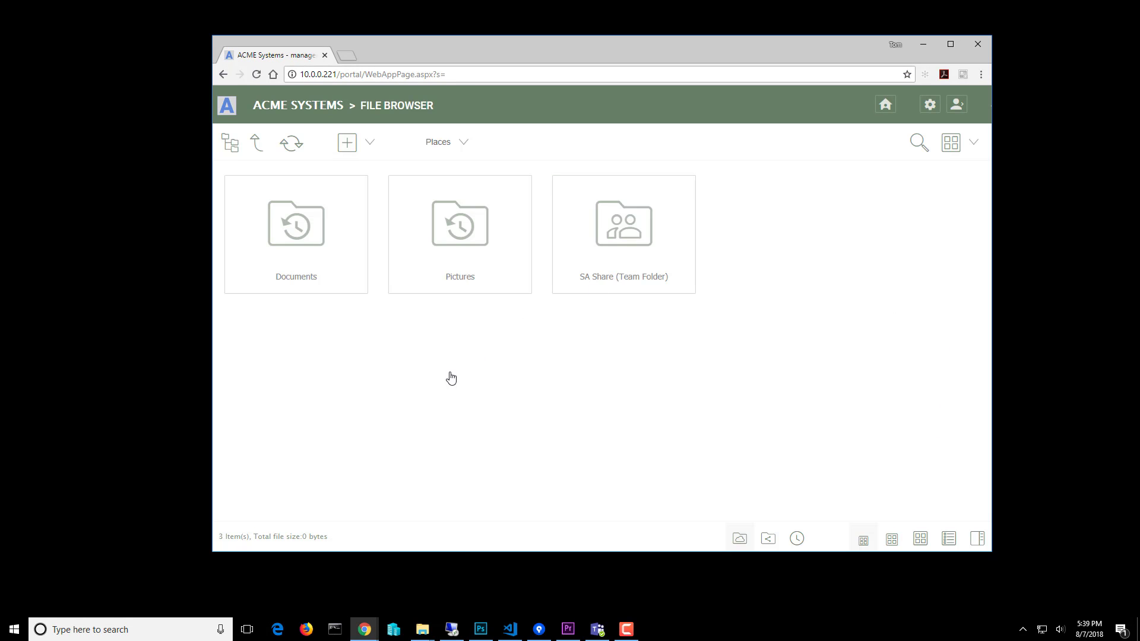
In the Files for Sharing folder of the SA Share team folder, rename goat.jpg to goat-mngr.jpg
{"action": "left_click", "coordinate": [631, 238]}
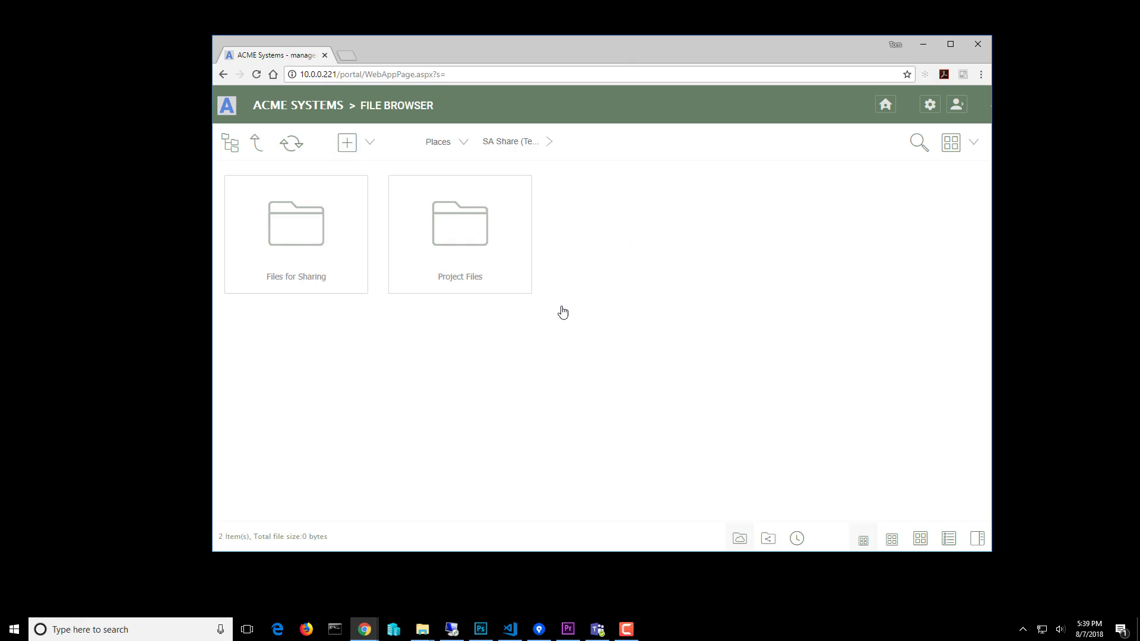
{"action": "left_click", "coordinate": [291, 246]}
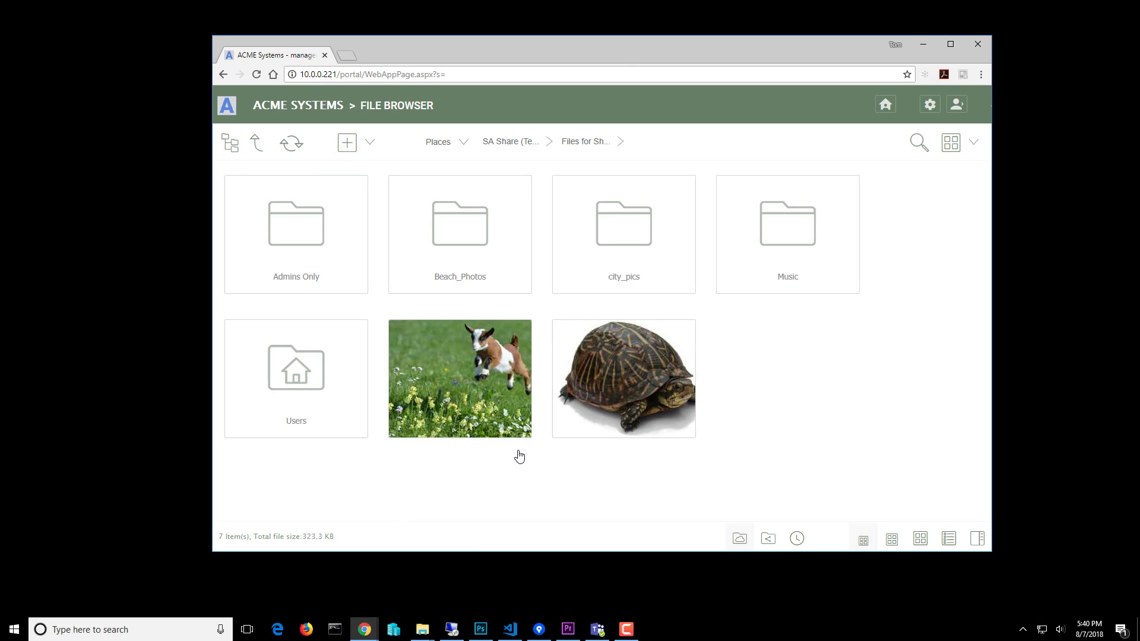
{"action": "right_click", "coordinate": [465, 371]}
{"action": "mouse_move", "coordinate": [483, 444]}
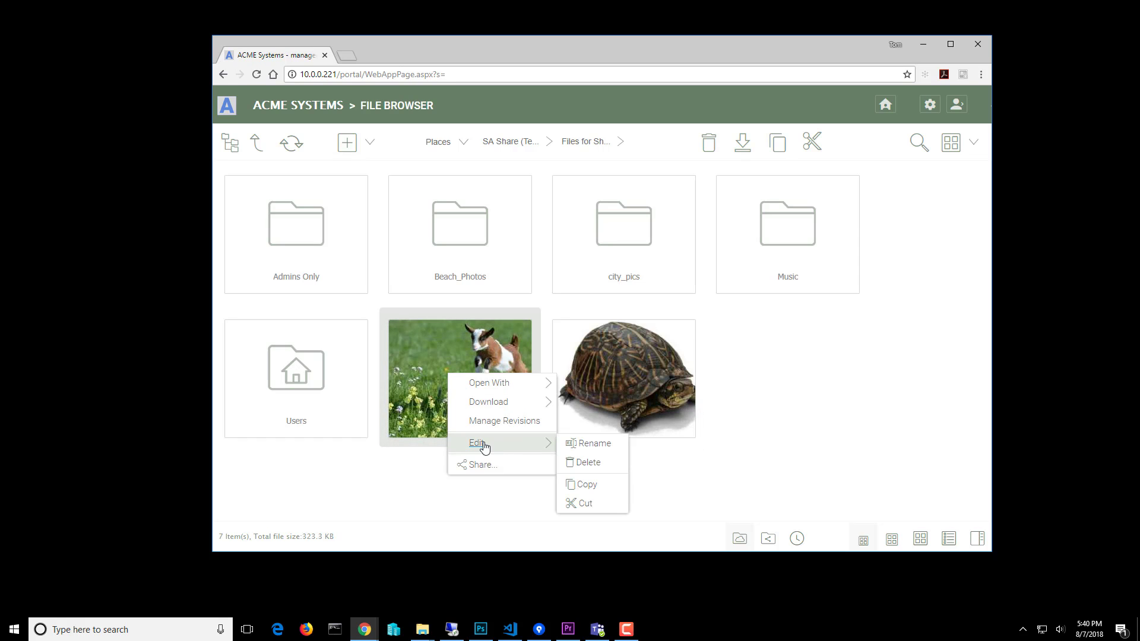
{"action": "left_click", "coordinate": [585, 444]}
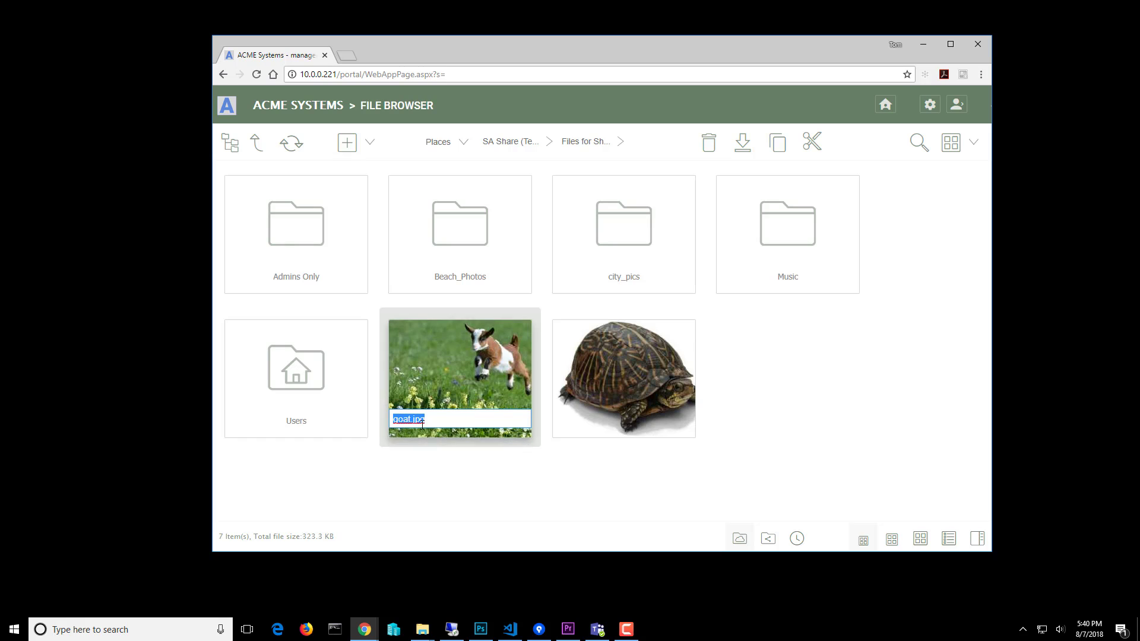
{"action": "key", "text": "Right"}
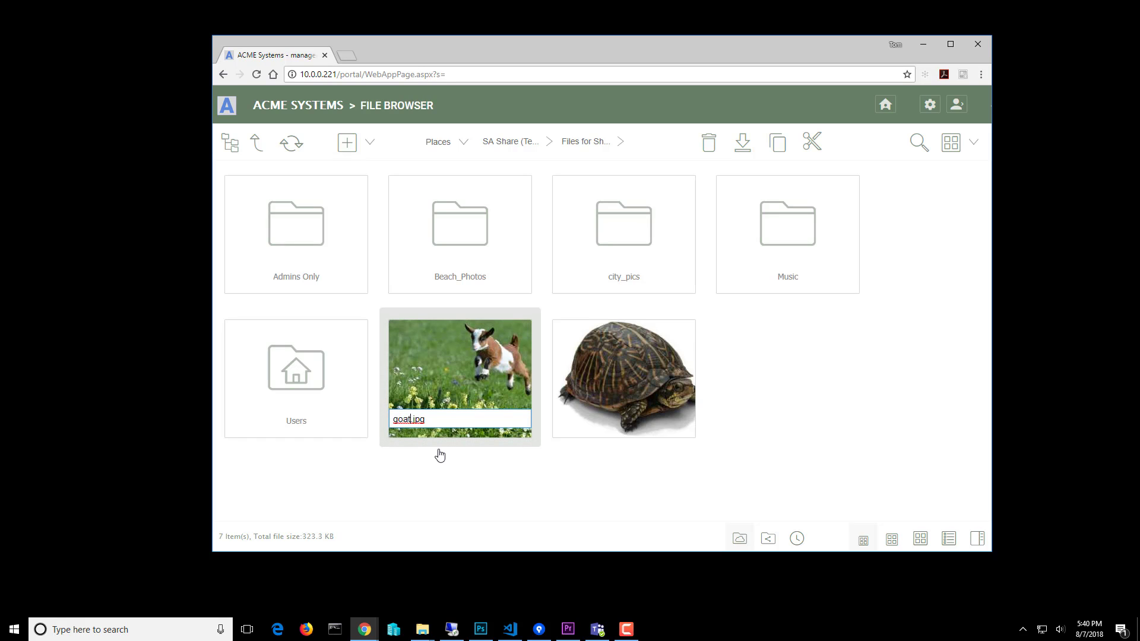
{"action": "type", "text": "-mngr"}
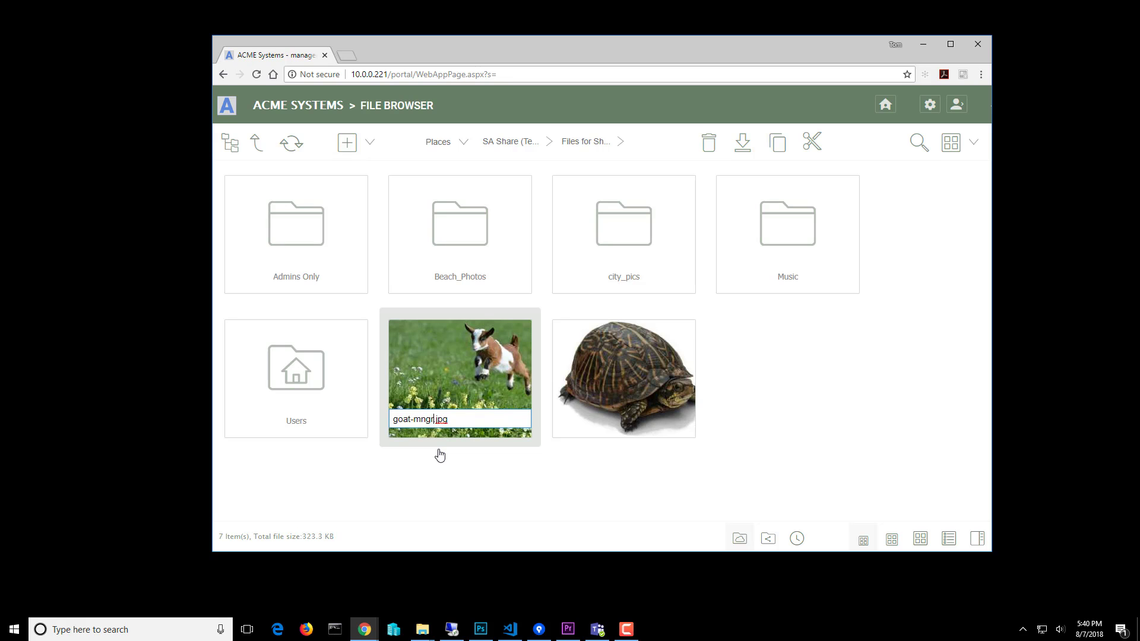
{"action": "key", "text": "Return"}
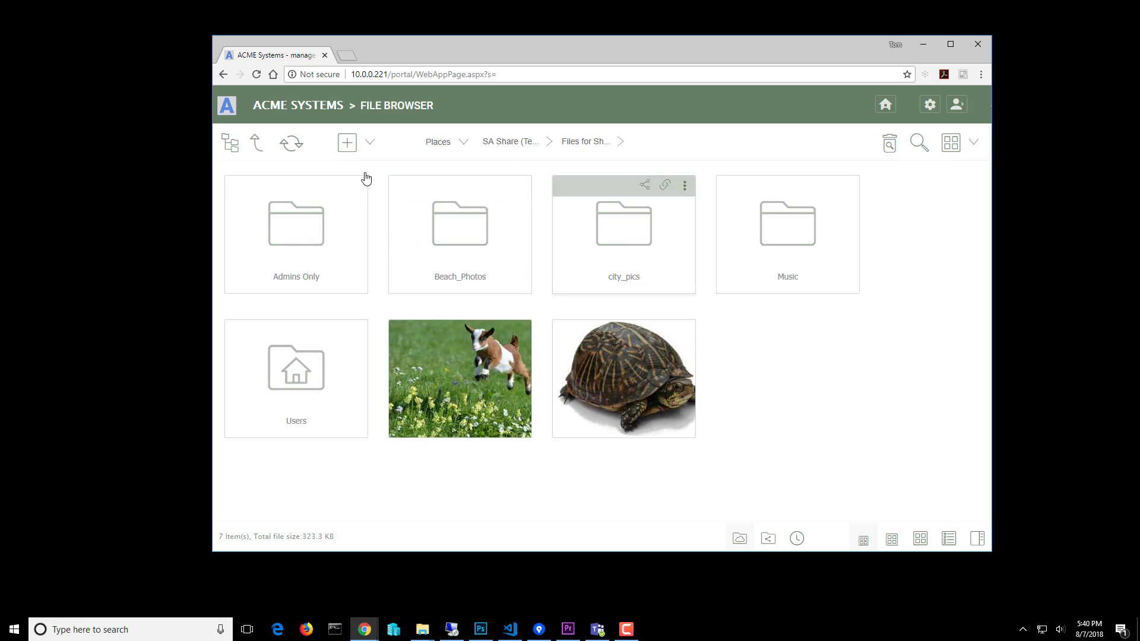
Create a new text document named "manager doc" in the Files for Sharing folder
{"action": "left_click", "coordinate": [347, 142]}
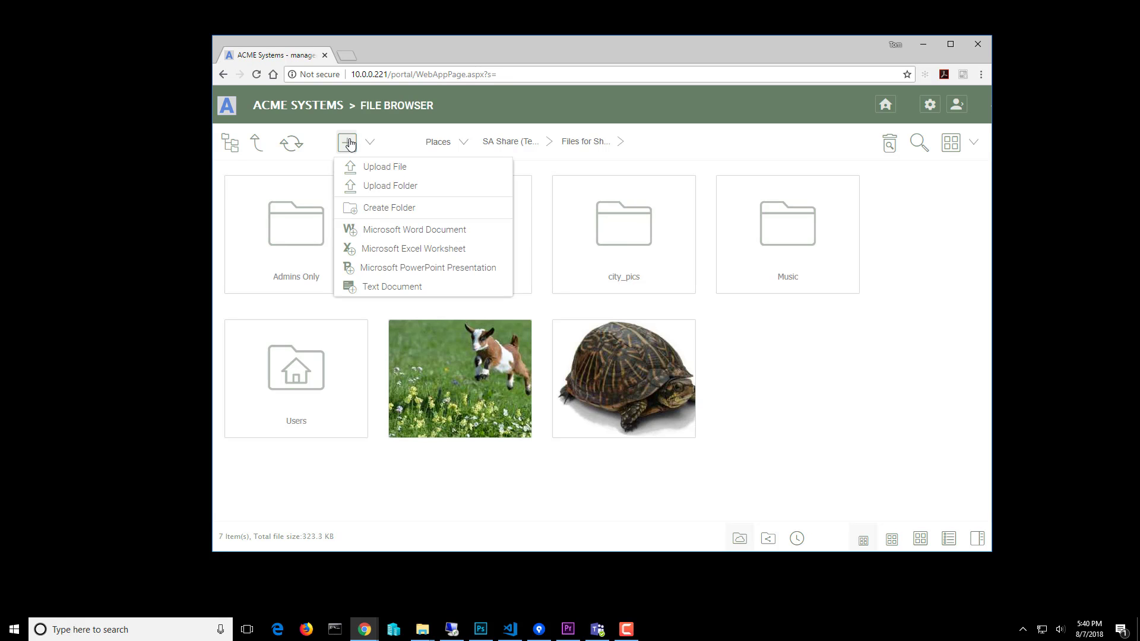
{"action": "left_click", "coordinate": [392, 287]}
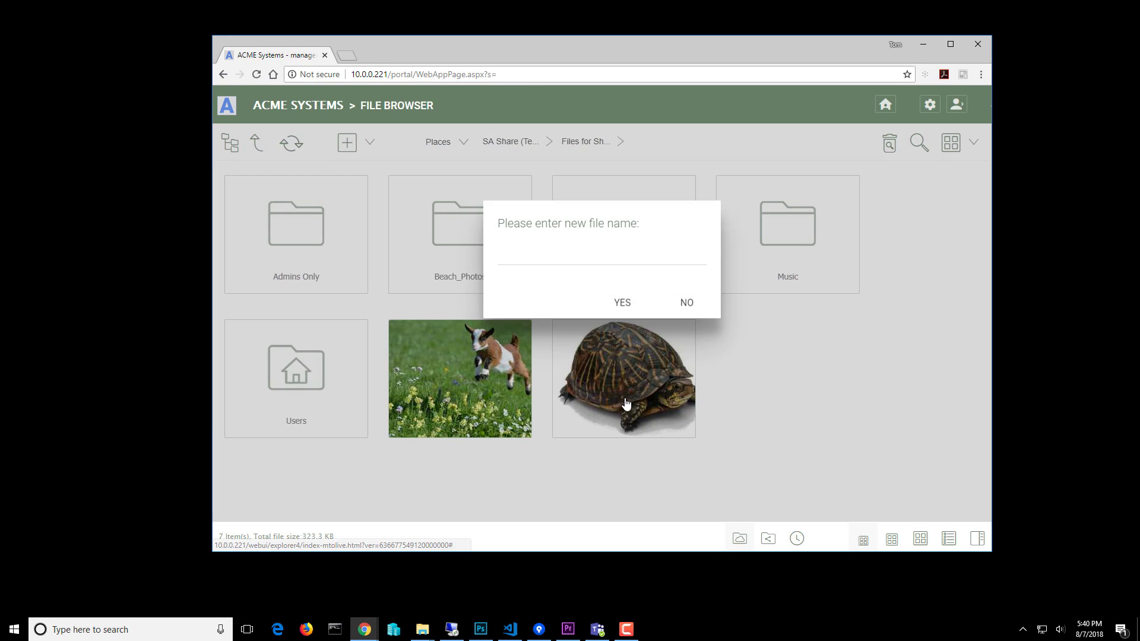
{"action": "left_click", "coordinate": [576, 260]}
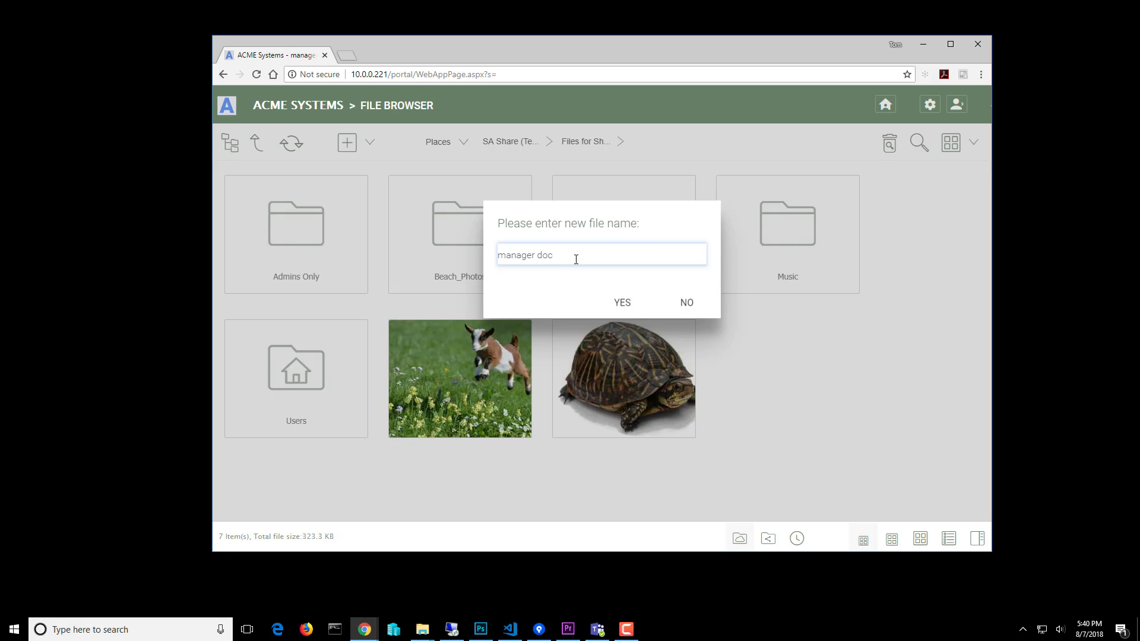
{"action": "left_click", "coordinate": [622, 304]}
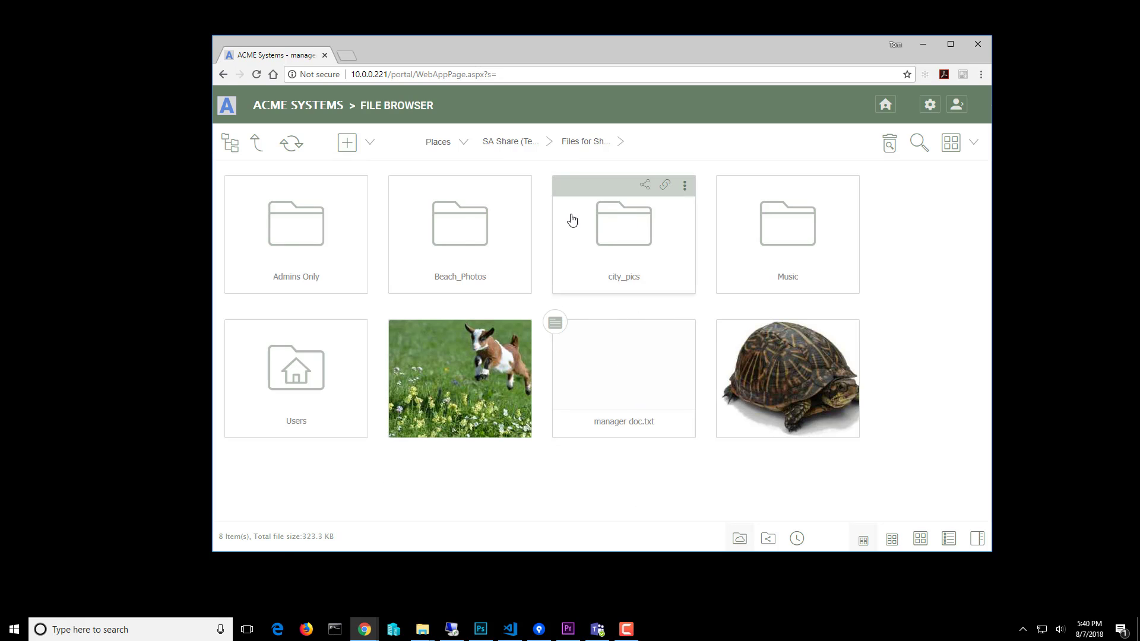
{"action": "mouse_move", "coordinate": [502, 197]}
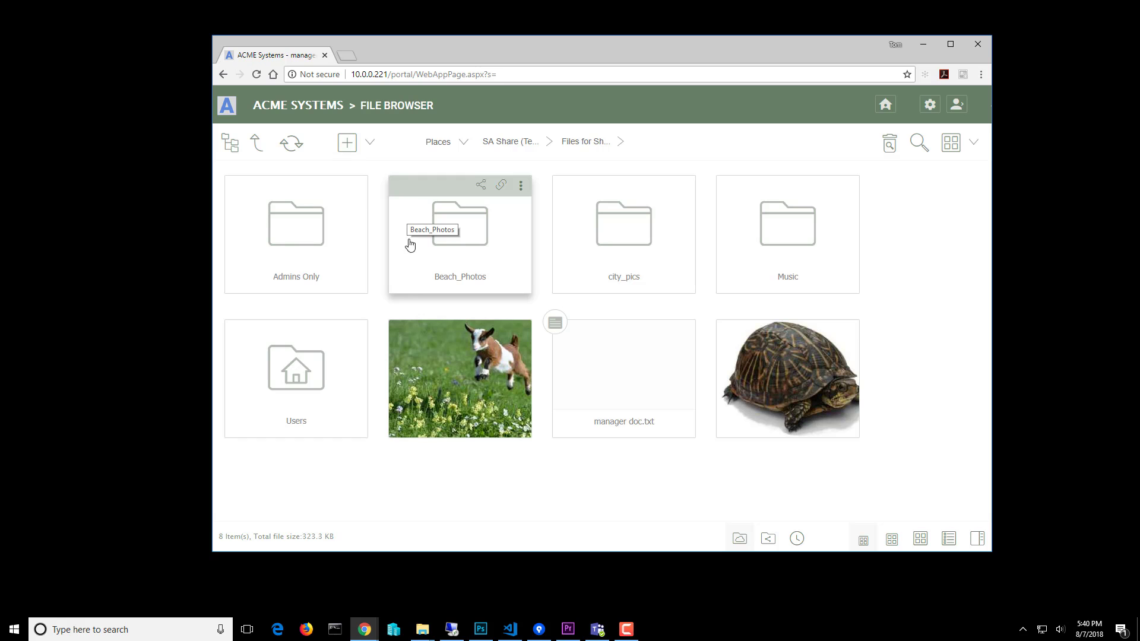
Log out of the manager account and sign in to the portal with the saved user1 account
{"action": "left_click", "coordinate": [956, 106]}
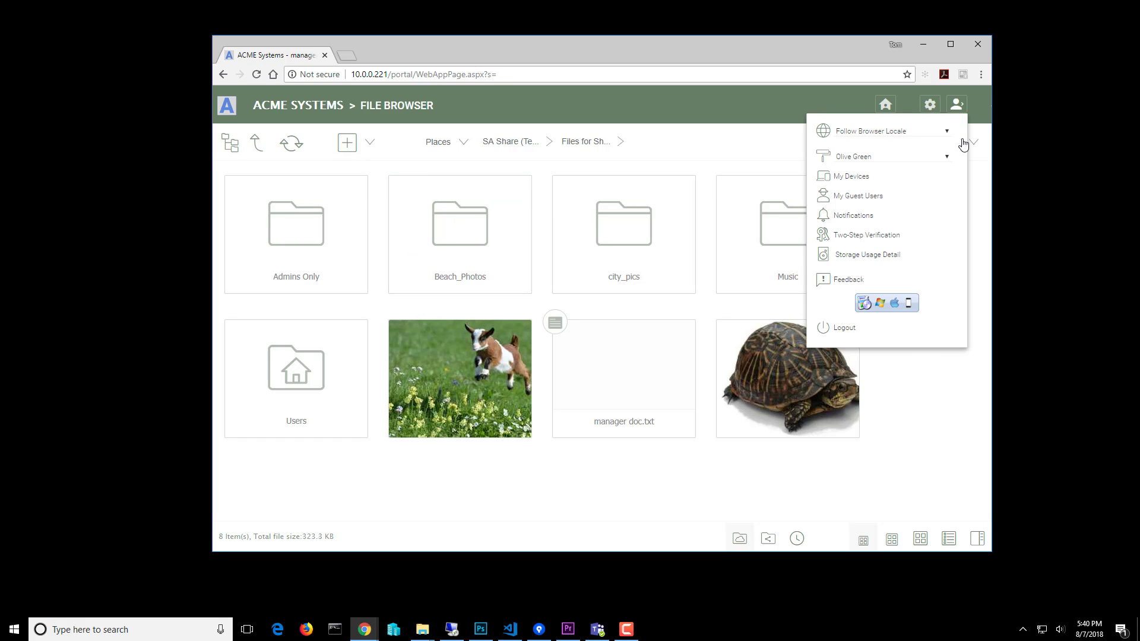
{"action": "left_click", "coordinate": [846, 334]}
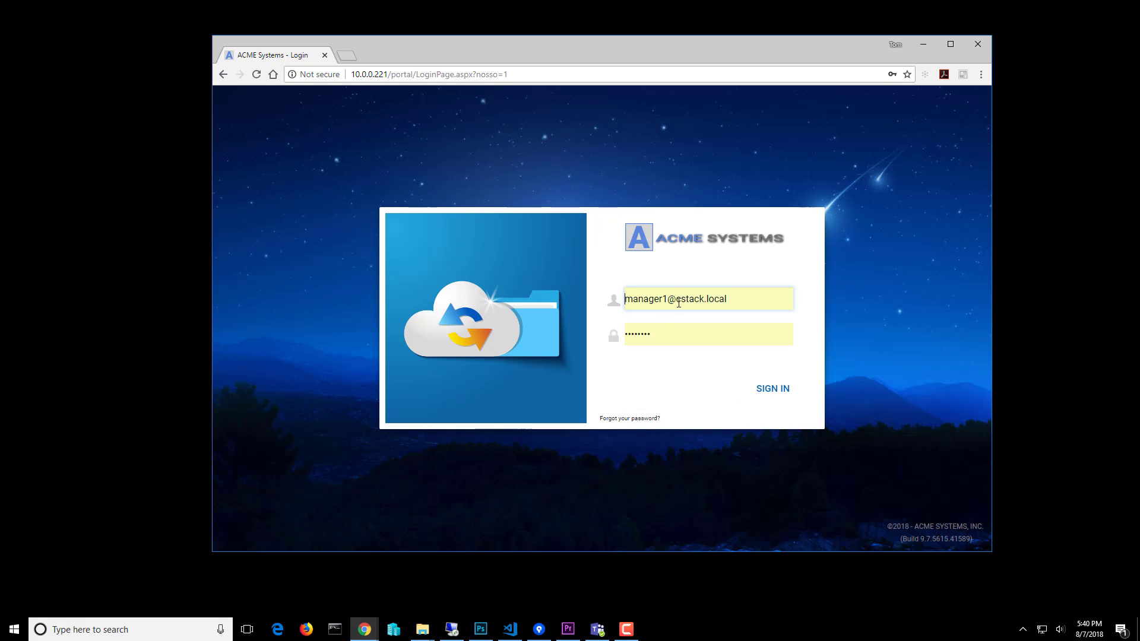
{"action": "left_click", "coordinate": [743, 297]}
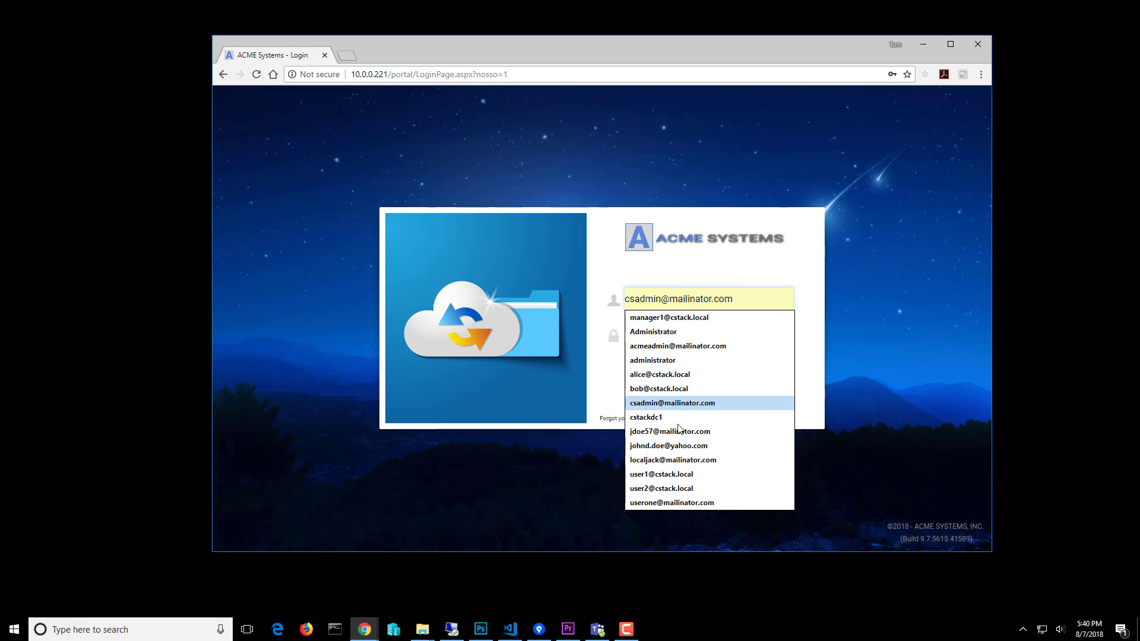
{"action": "left_click", "coordinate": [675, 475]}
{"action": "left_click", "coordinate": [762, 390]}
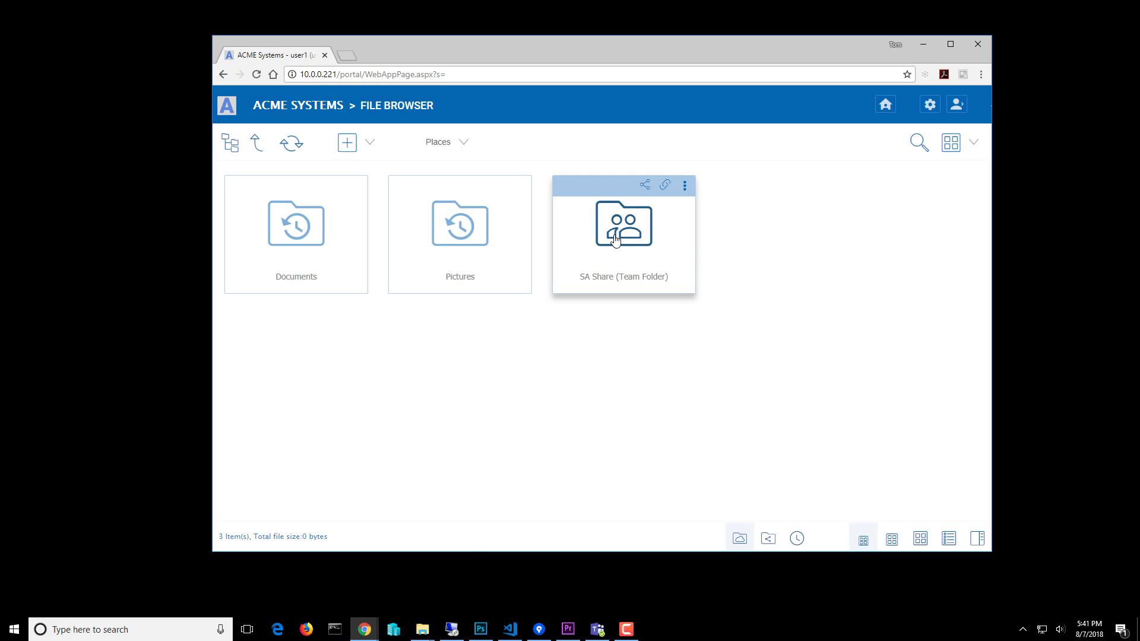
Copy the goat-mngr.jpg image from the Files for Sharing folder of the SA Share team folder
{"action": "double_click", "coordinate": [616, 239]}
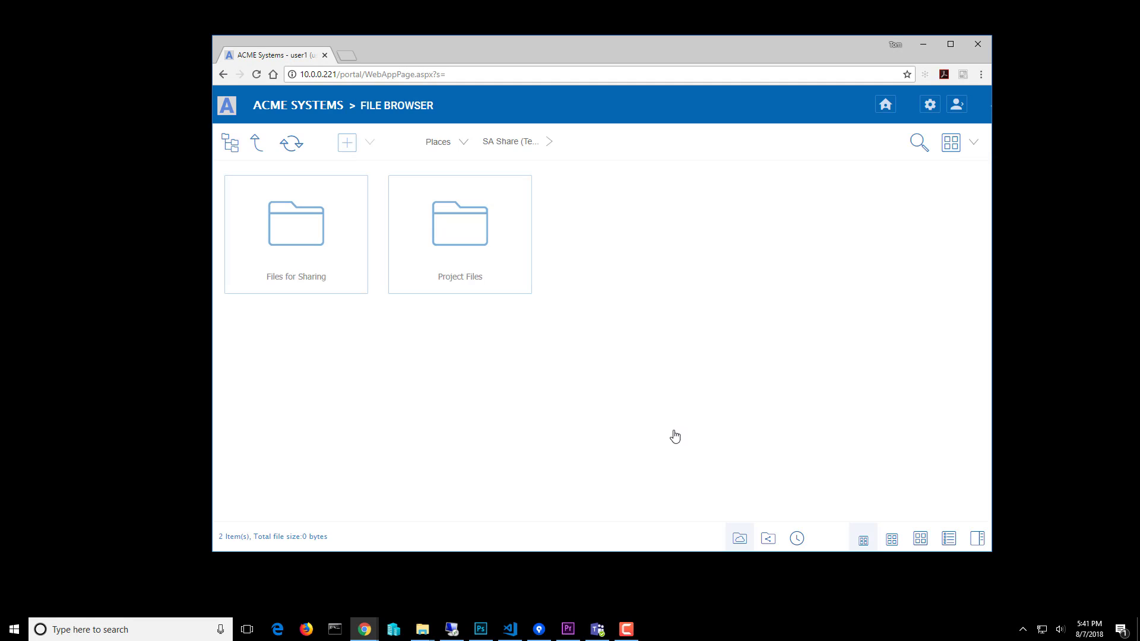
{"action": "double_click", "coordinate": [300, 231]}
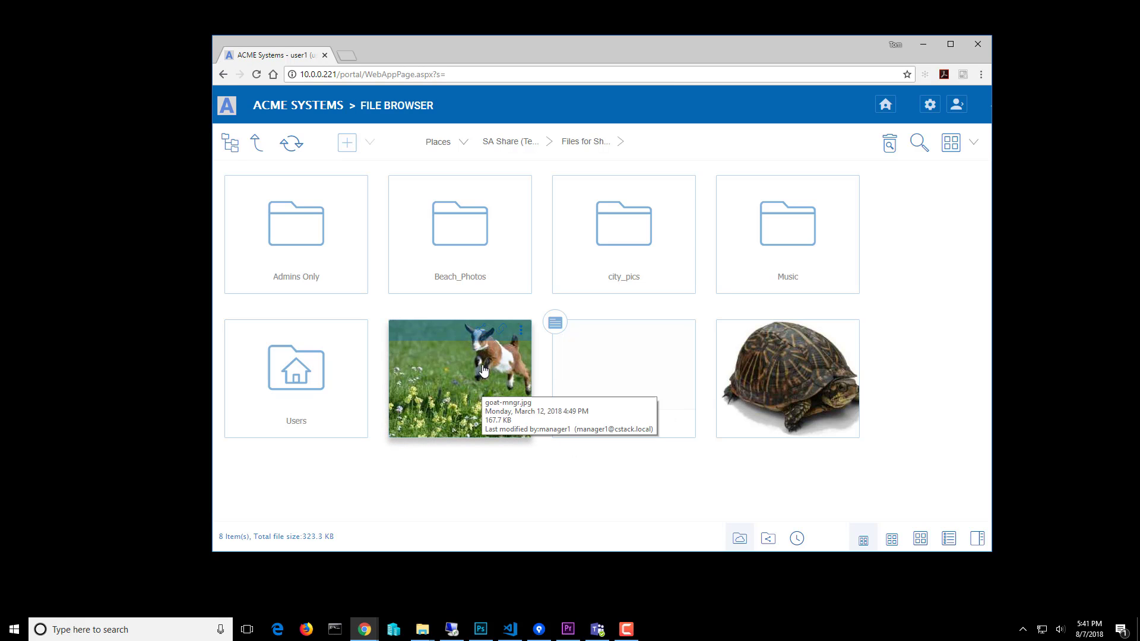
{"action": "left_click", "coordinate": [522, 336]}
{"action": "mouse_move", "coordinate": [547, 398]}
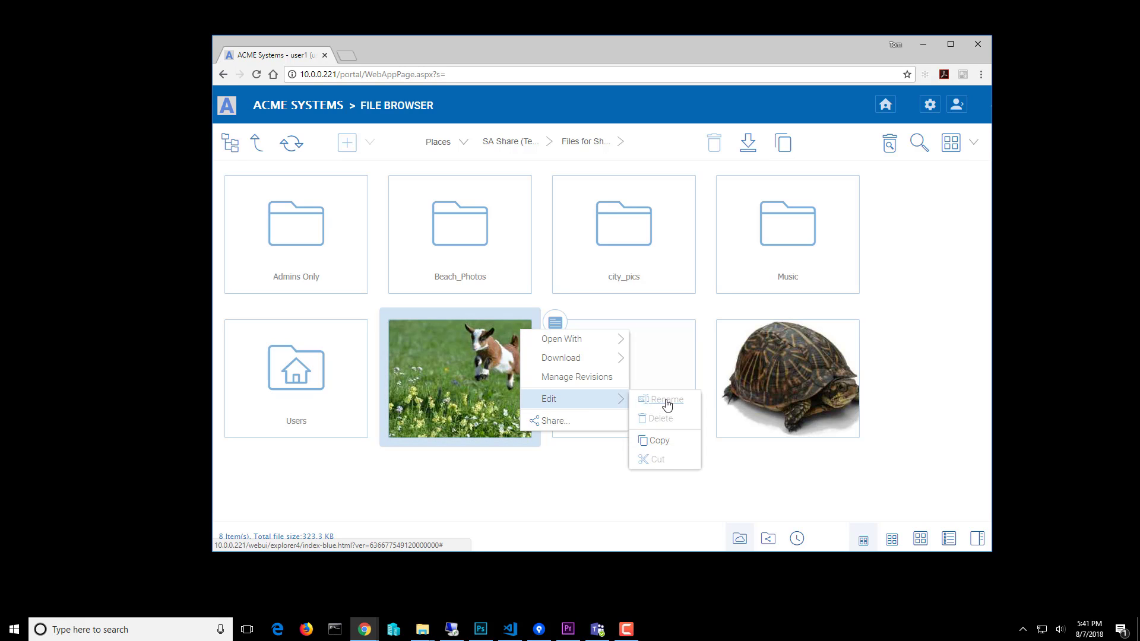
{"action": "left_click", "coordinate": [658, 440]}
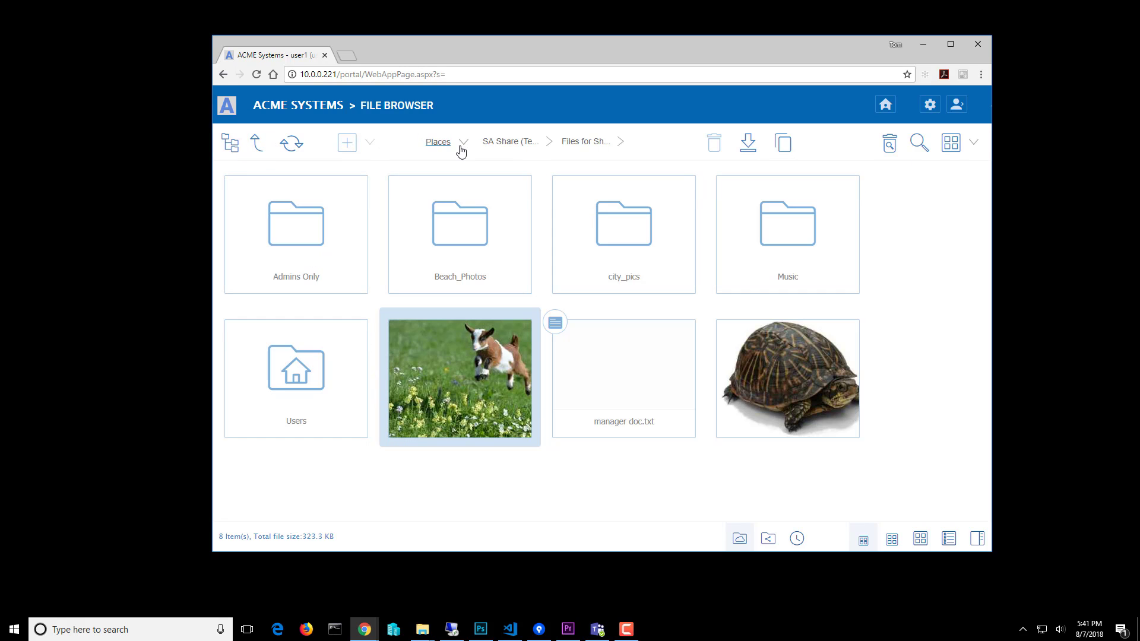
Paste the copied goat image into the Pictures folder under My Files
{"action": "left_click", "coordinate": [441, 148]}
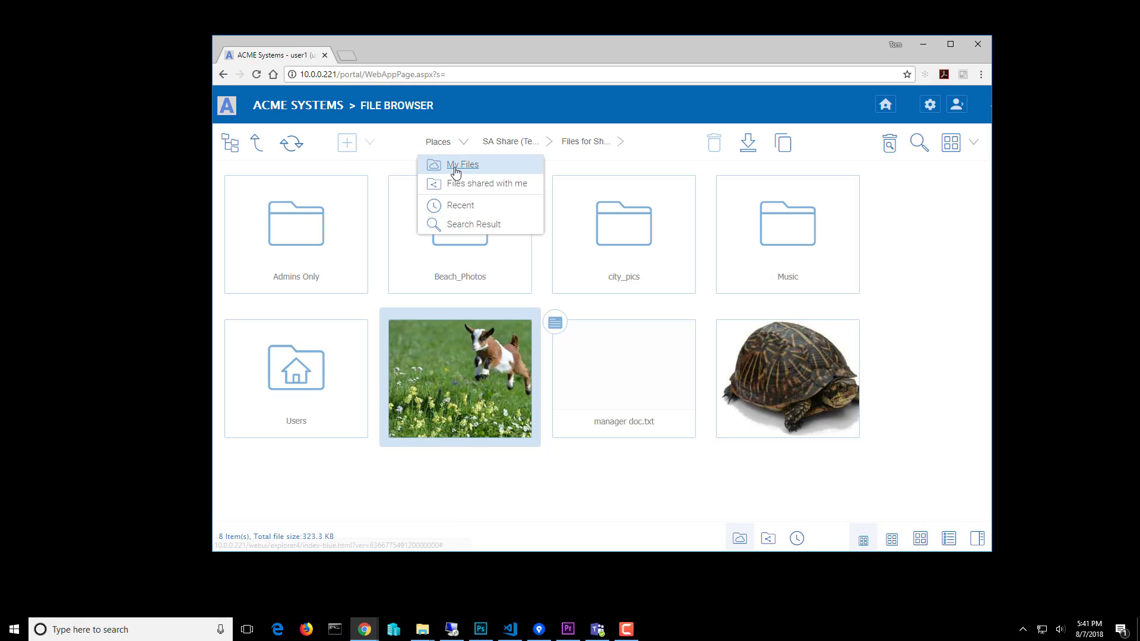
{"action": "left_click", "coordinate": [463, 165]}
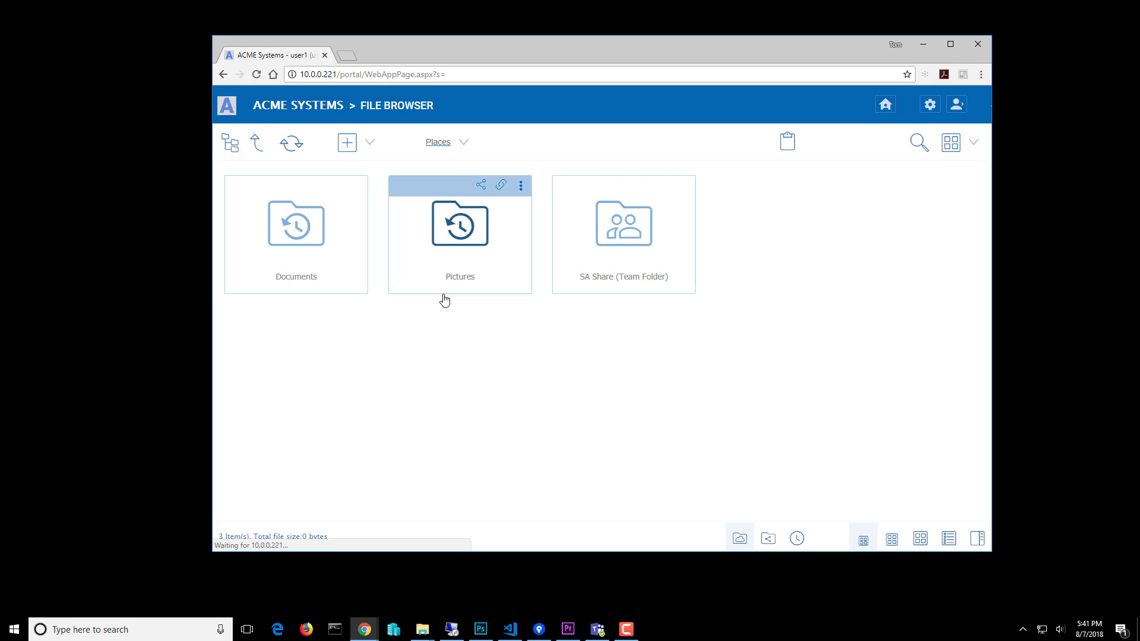
{"action": "left_click", "coordinate": [454, 245]}
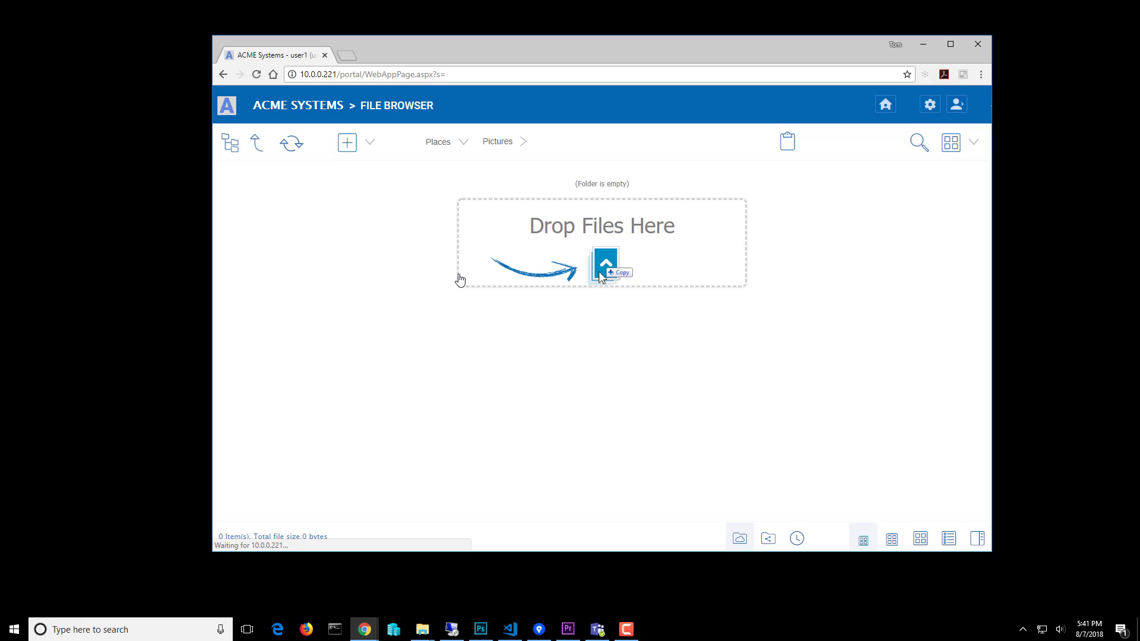
{"action": "right_click", "coordinate": [545, 328]}
{"action": "left_click", "coordinate": [573, 405]}
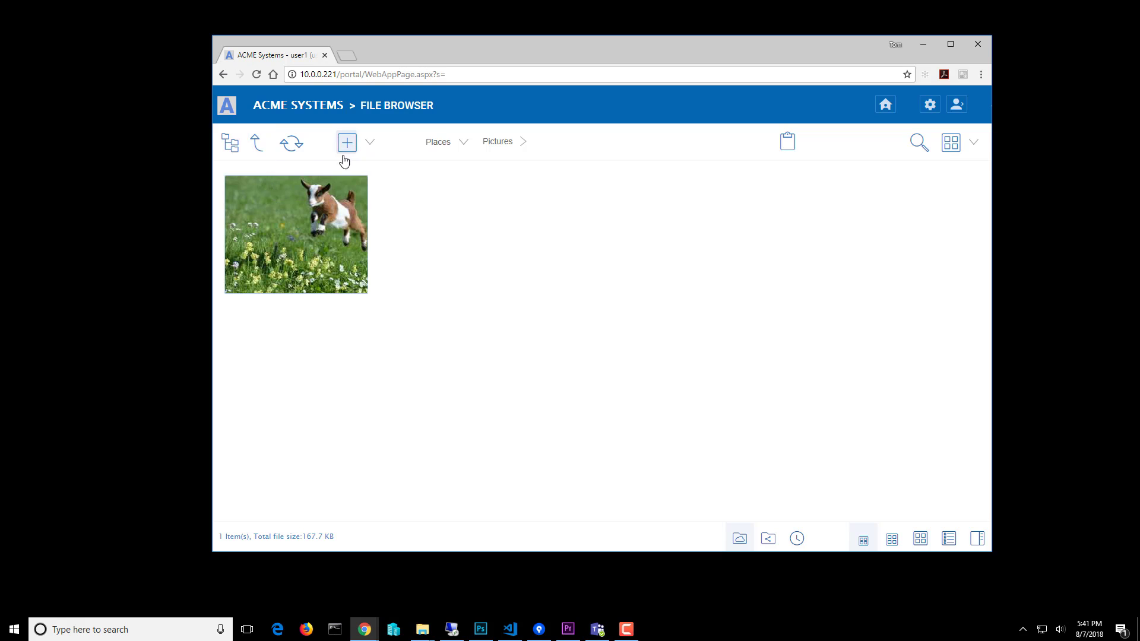
Return to My Files and view the Files for Sharing folder inside the SA Share team folder
{"action": "left_click", "coordinate": [434, 143]}
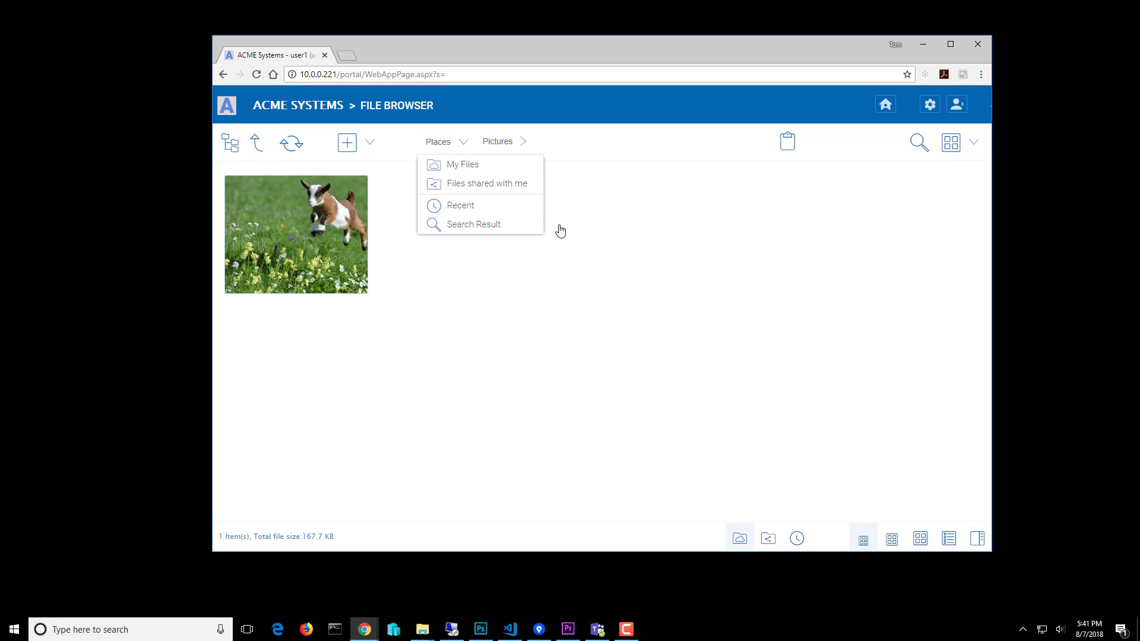
{"action": "left_click", "coordinate": [468, 166]}
{"action": "double_click", "coordinate": [613, 235]}
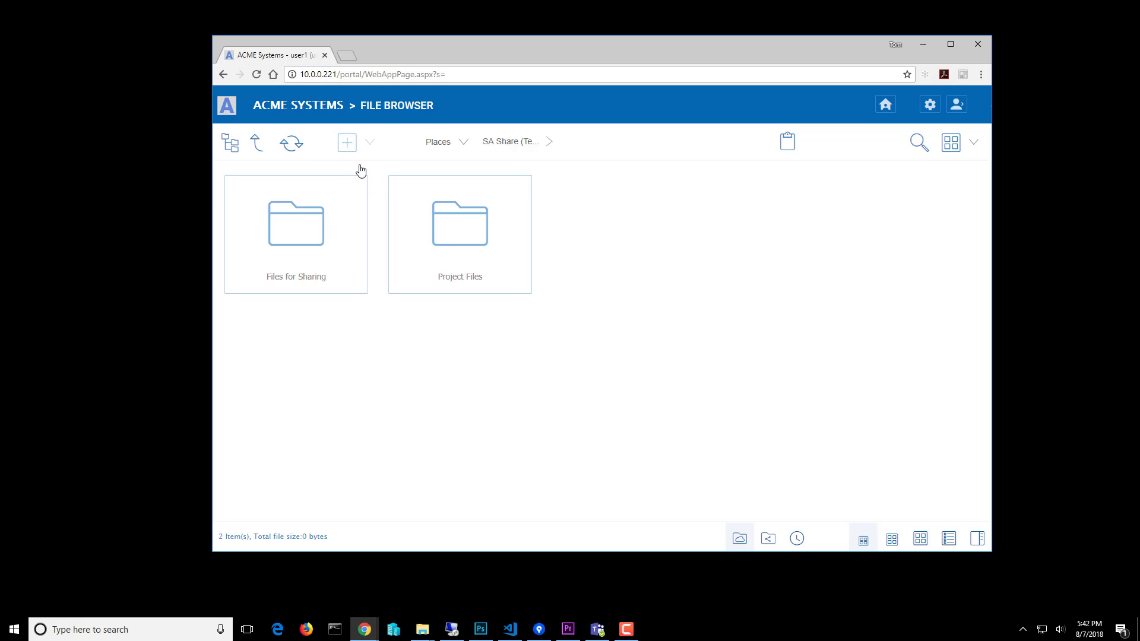
{"action": "double_click", "coordinate": [300, 235]}
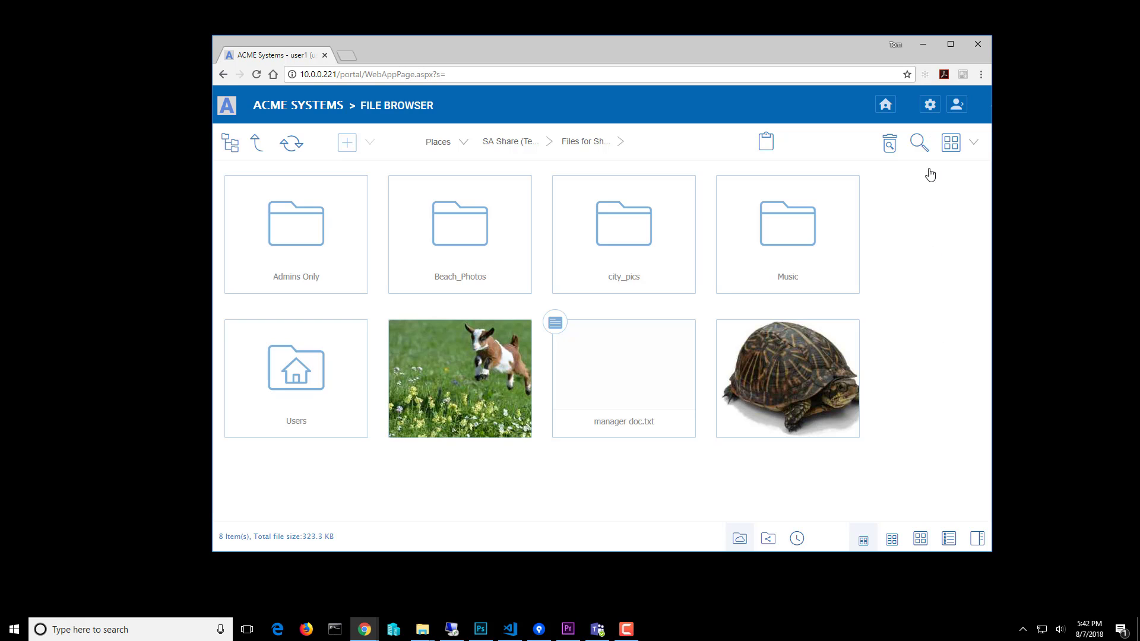
Switch to the remote server session and check the security permissions of user1 and manager1 on C:\SA Share
{"action": "left_click", "coordinate": [452, 629]}
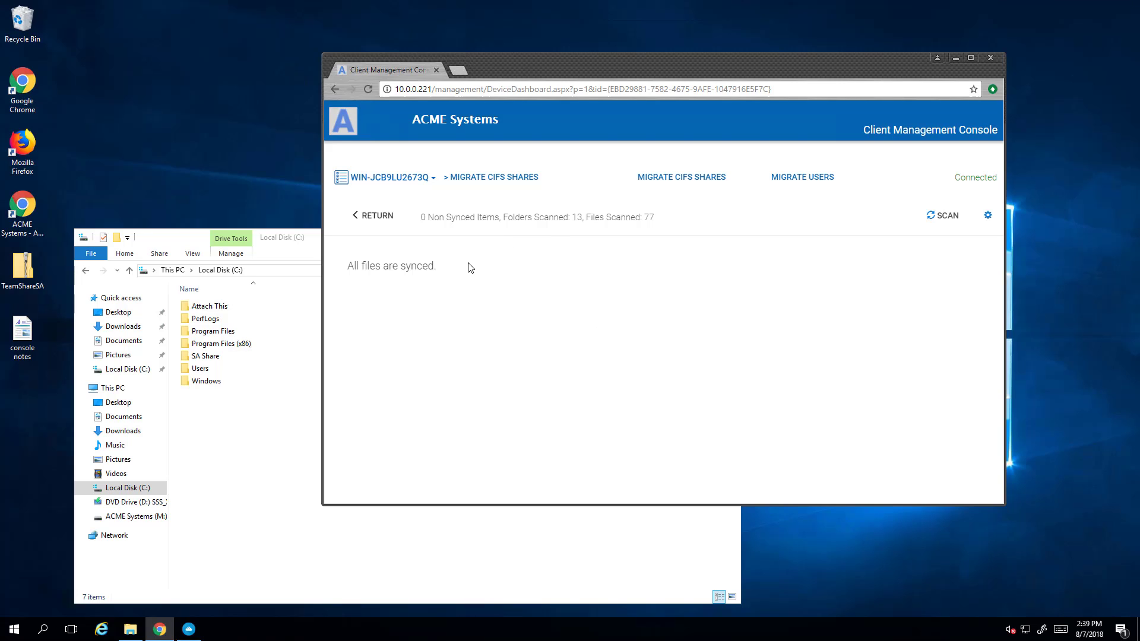
{"action": "left_click", "coordinate": [263, 433]}
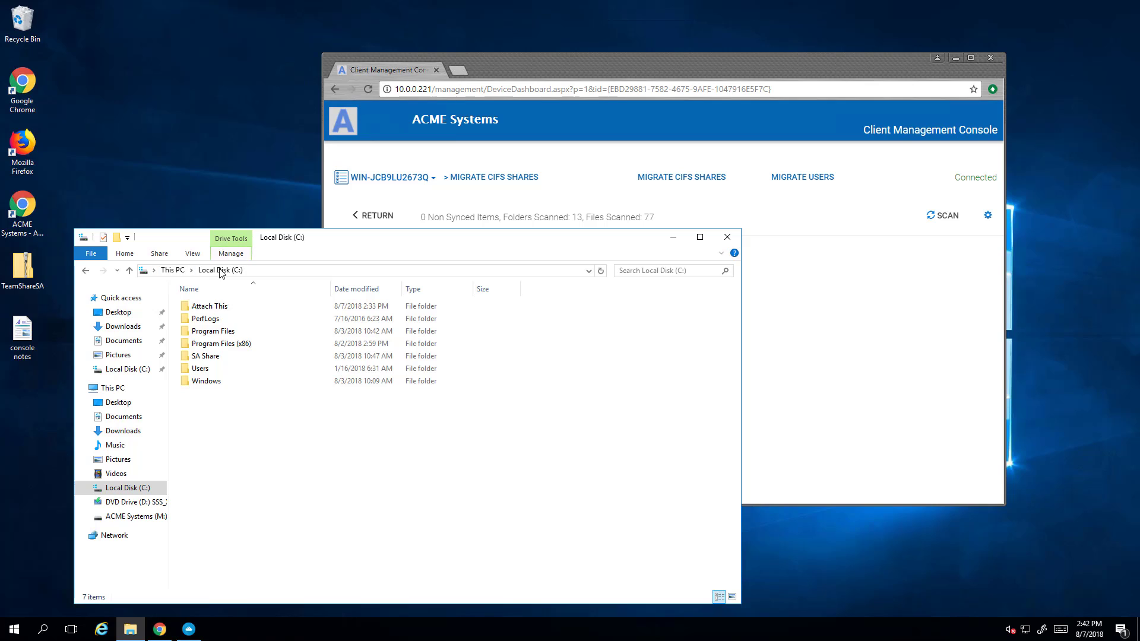
{"action": "right_click", "coordinate": [191, 357]}
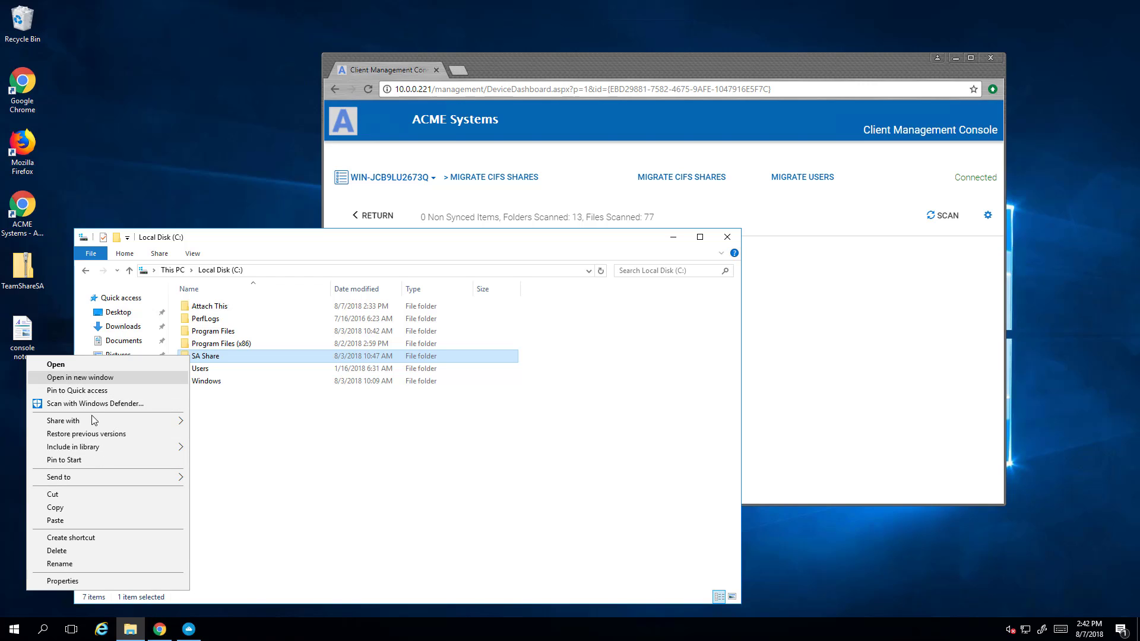
{"action": "left_click", "coordinate": [62, 582]}
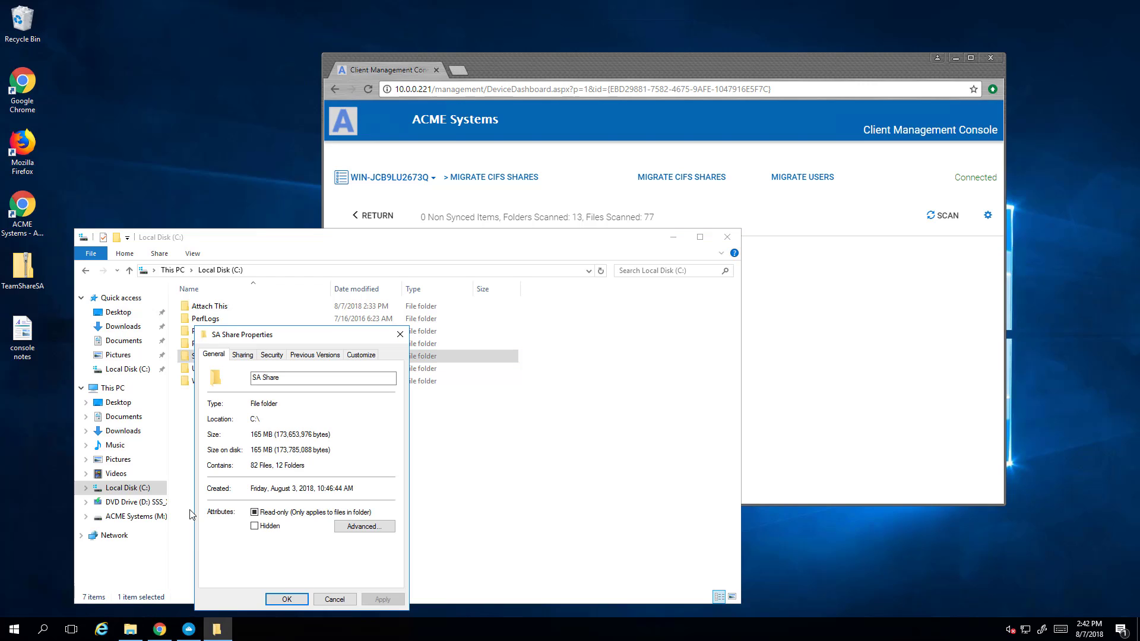
{"action": "left_click", "coordinate": [272, 355]}
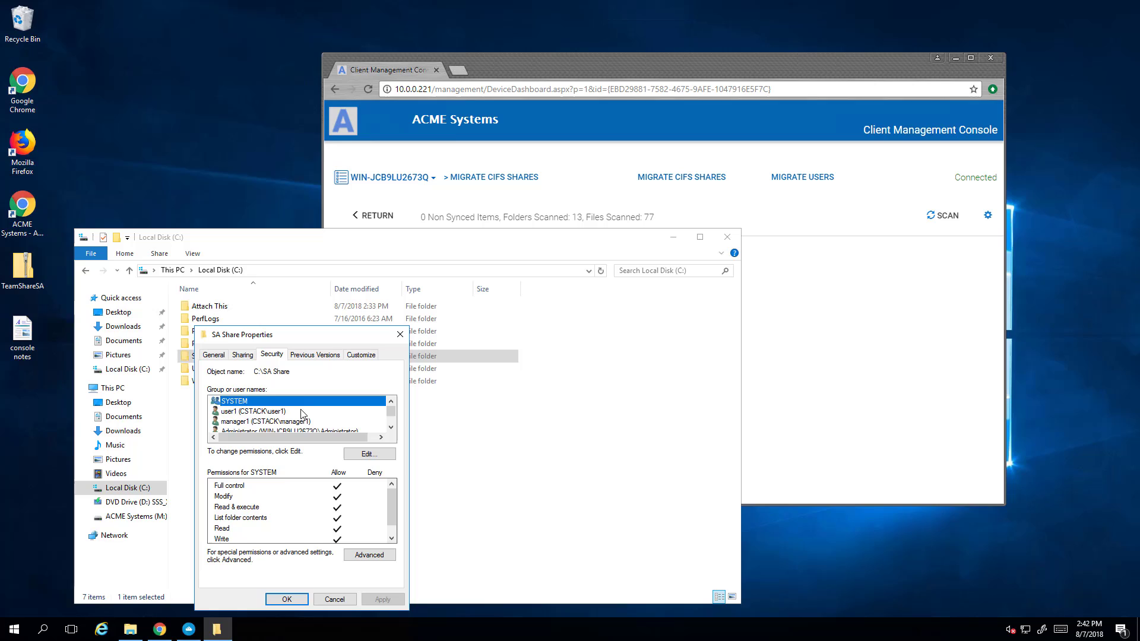
{"action": "left_click", "coordinate": [259, 412]}
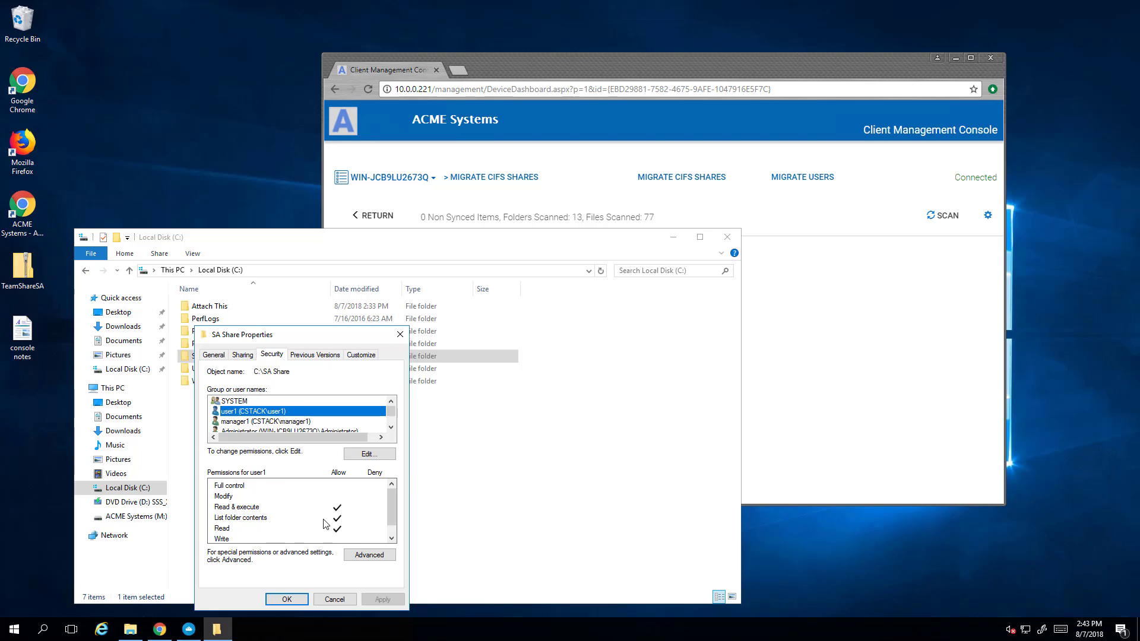
{"action": "left_click", "coordinate": [260, 423]}
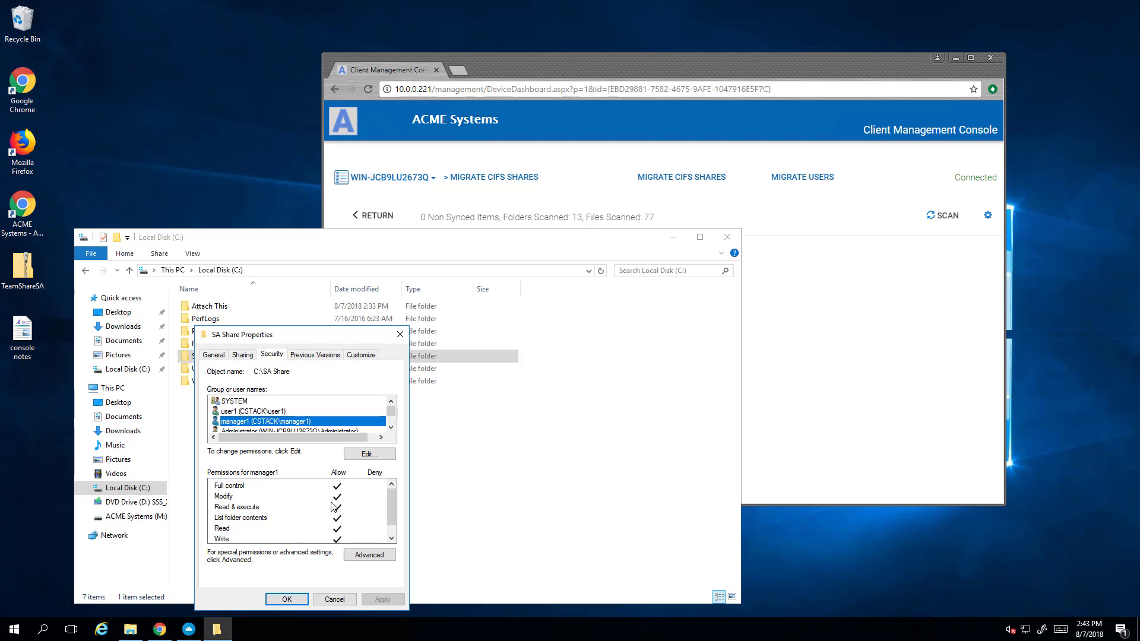
{"action": "left_click", "coordinate": [333, 601]}
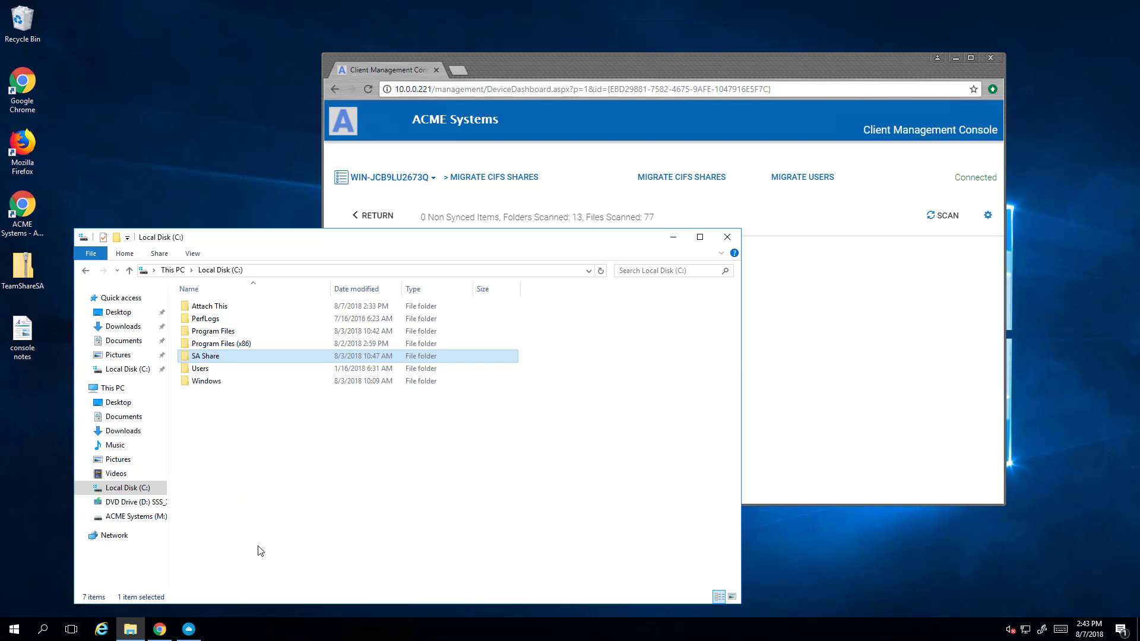
Inspect the security permissions of the Administrators and Users groups on the C:\Attach This folder
{"action": "left_click", "coordinate": [202, 307]}
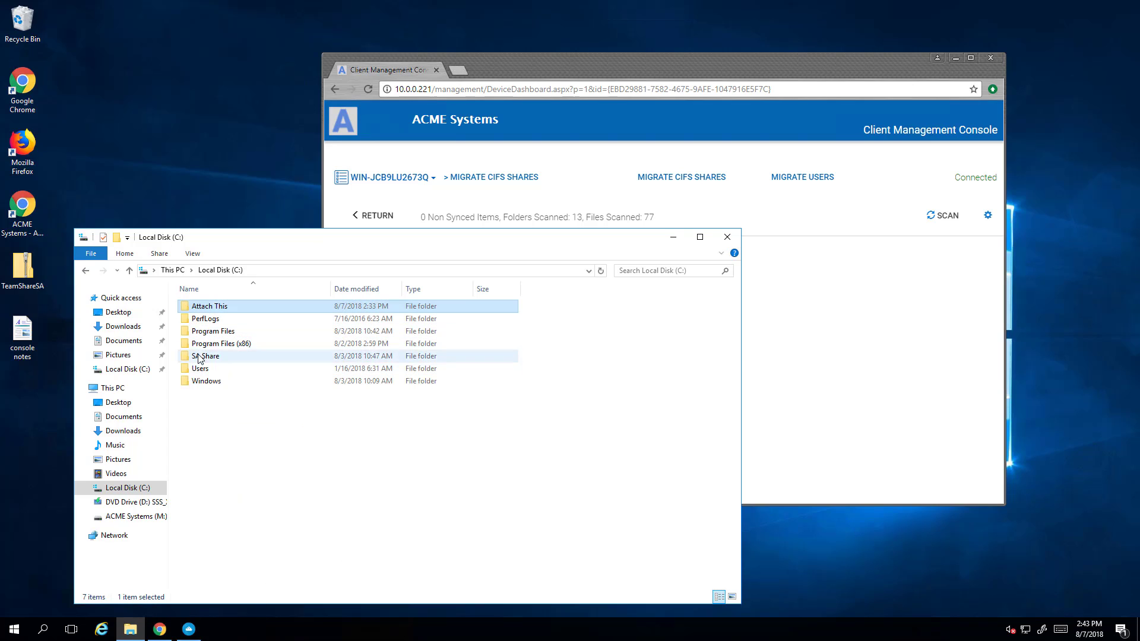
{"action": "right_click", "coordinate": [204, 308]}
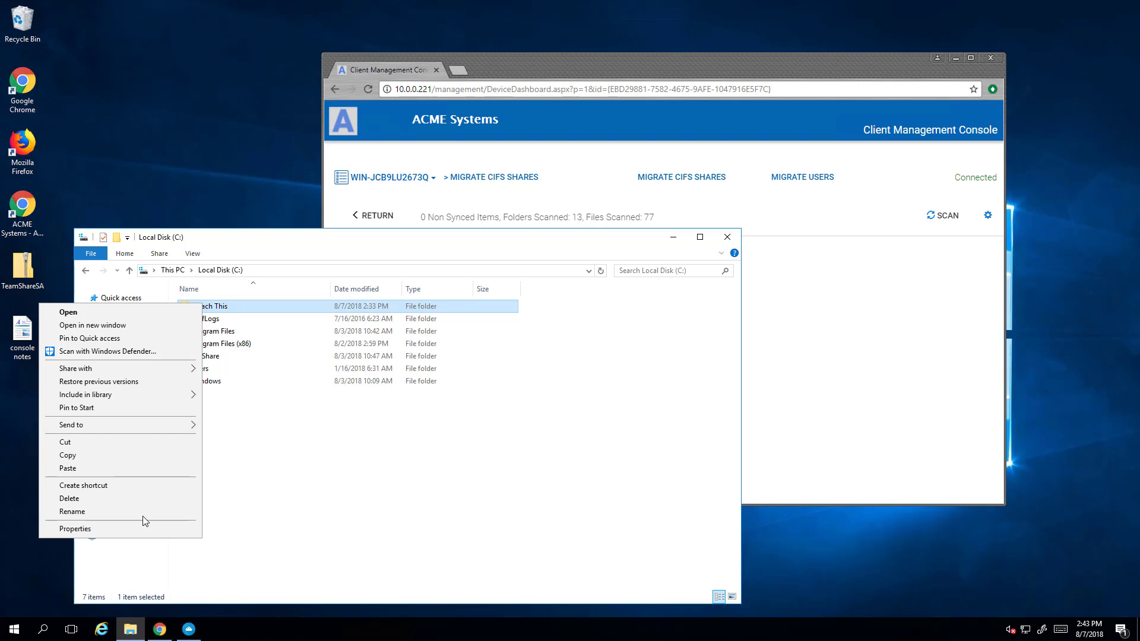
{"action": "left_click", "coordinate": [127, 530]}
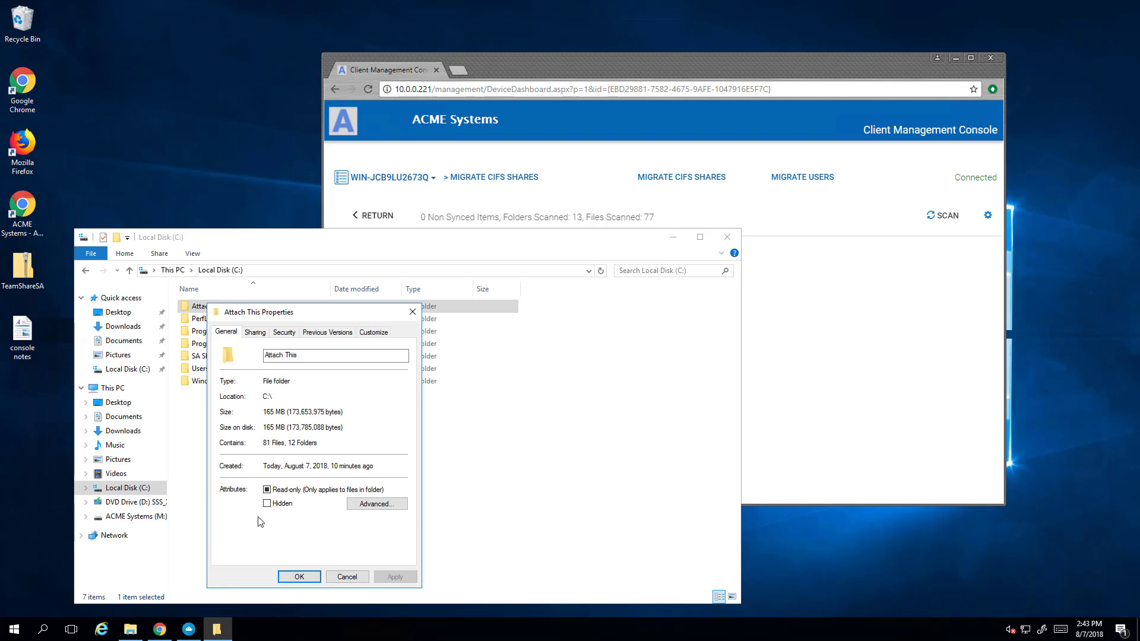
{"action": "left_click", "coordinate": [284, 332]}
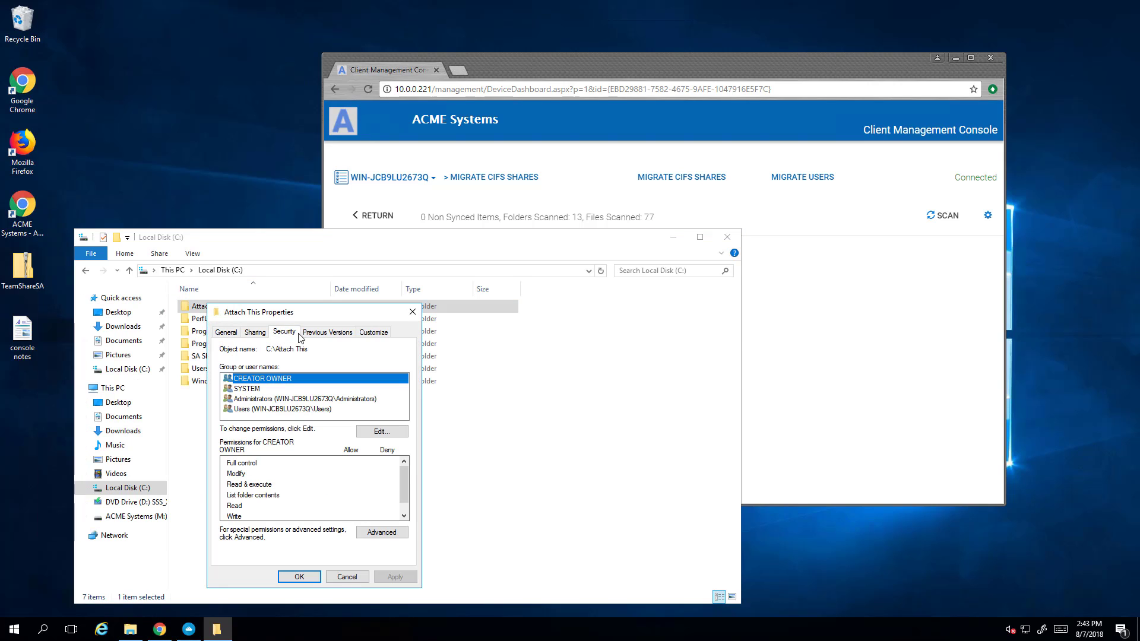
{"action": "left_click", "coordinate": [270, 400]}
{"action": "left_click", "coordinate": [251, 410]}
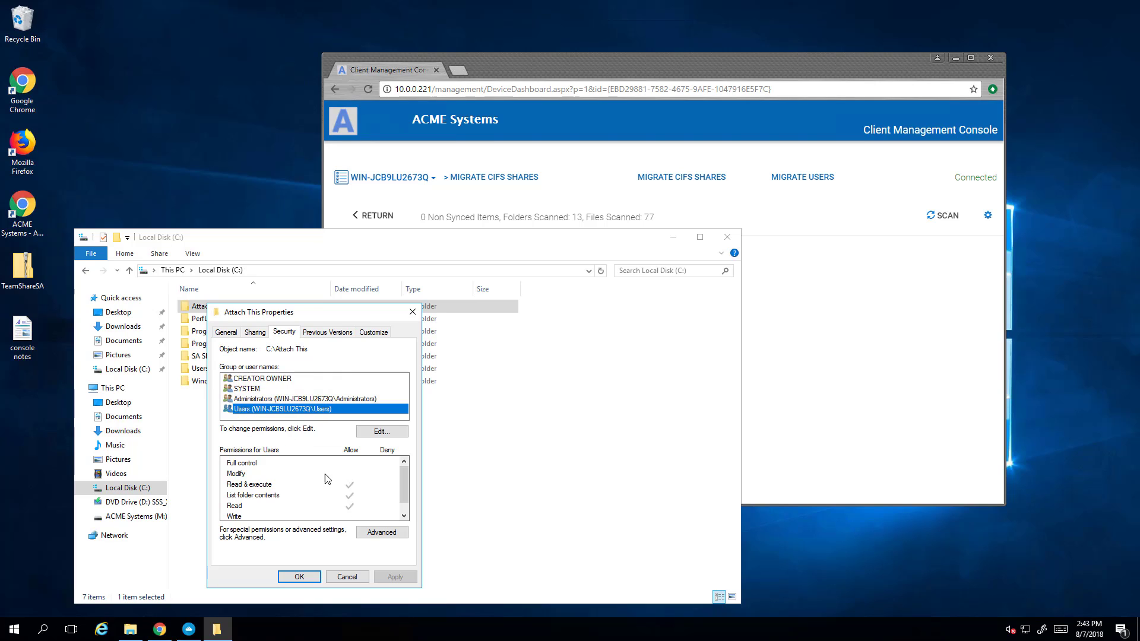
{"action": "left_click", "coordinate": [347, 577]}
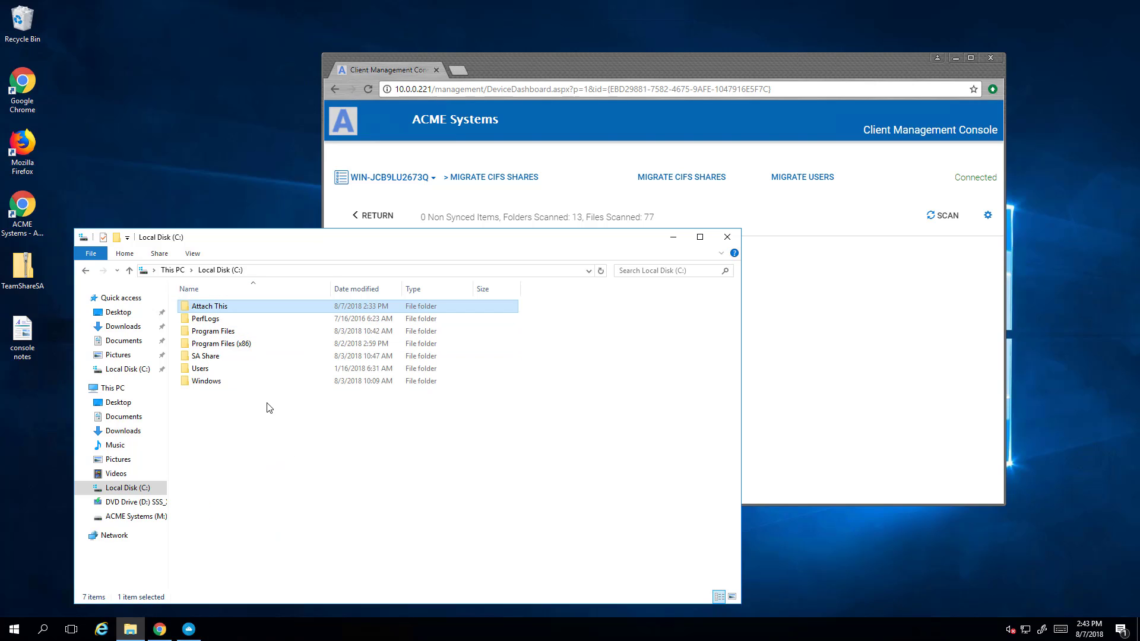
Attach the local folder C:\Attach This under the name Attach This in the Client Management Console's attached folders
{"action": "left_click", "coordinate": [706, 69]}
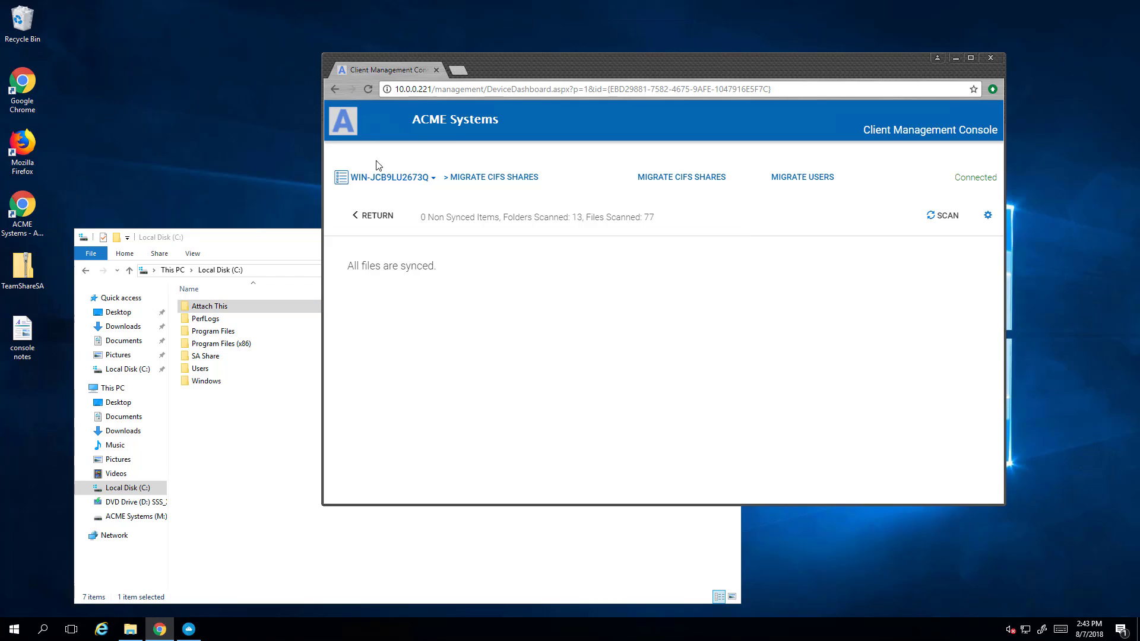
{"action": "left_click", "coordinate": [419, 181]}
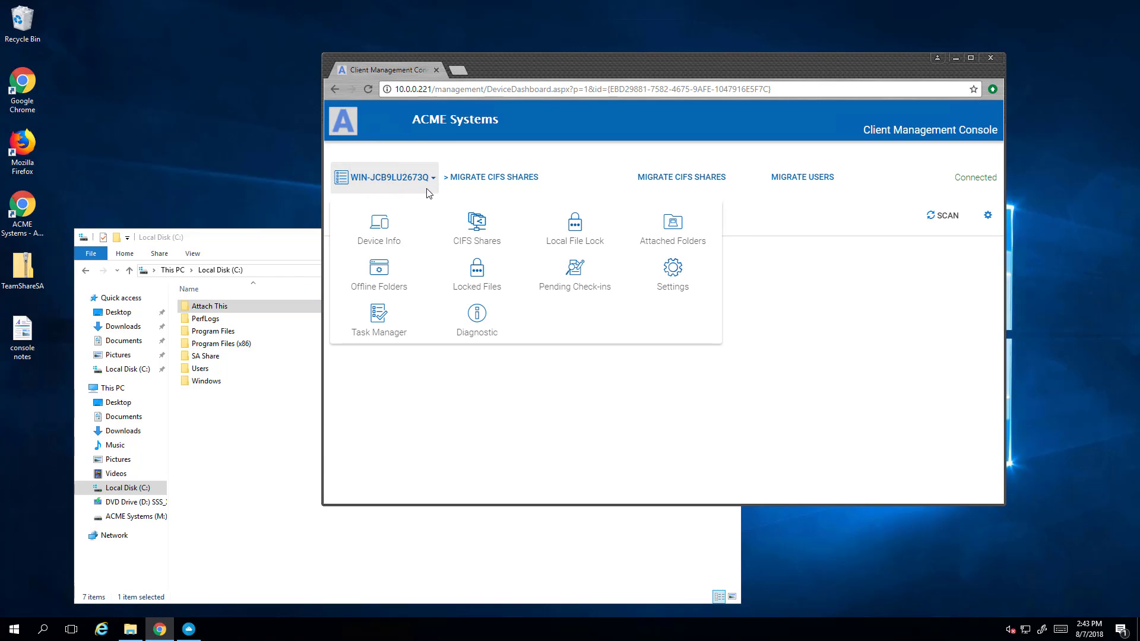
{"action": "left_click", "coordinate": [668, 226]}
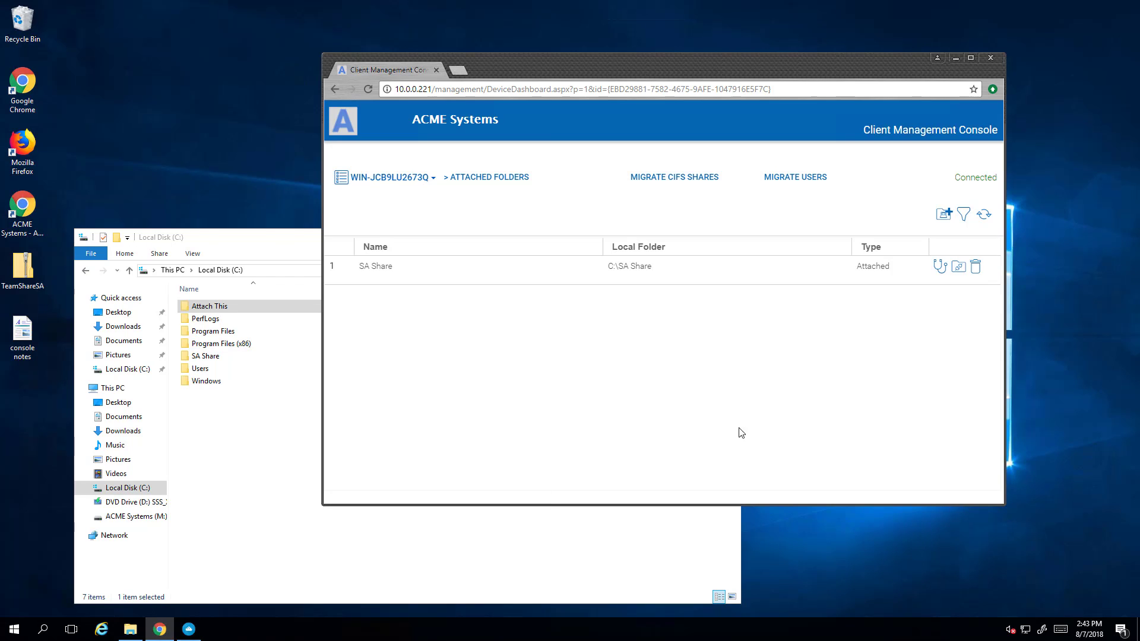
{"action": "left_click", "coordinate": [945, 217]}
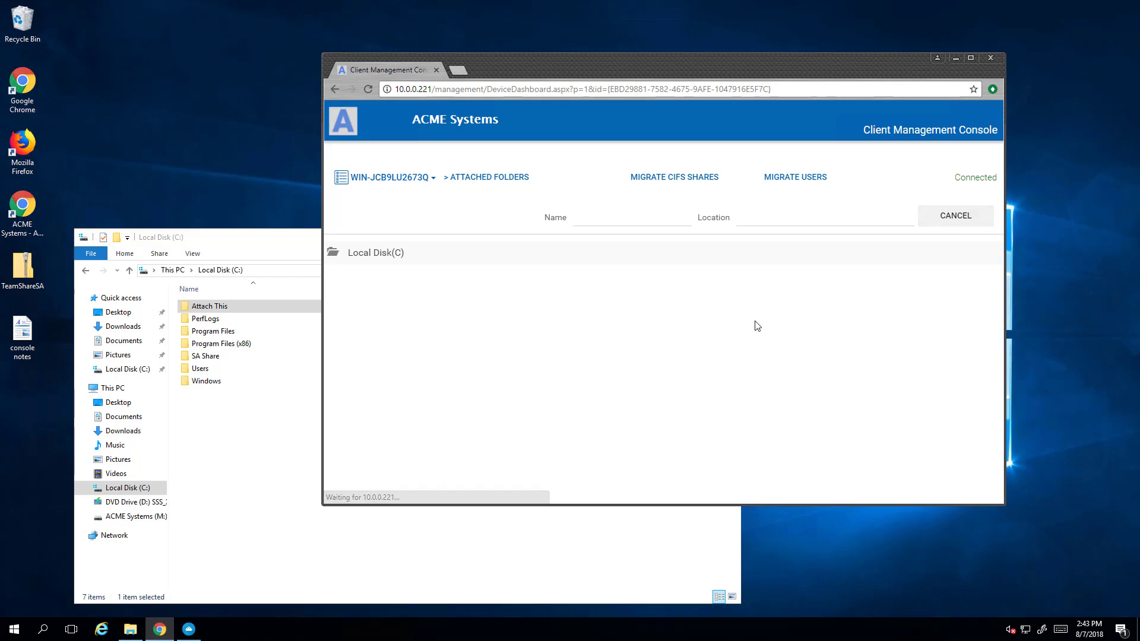
{"action": "left_click", "coordinate": [382, 255]}
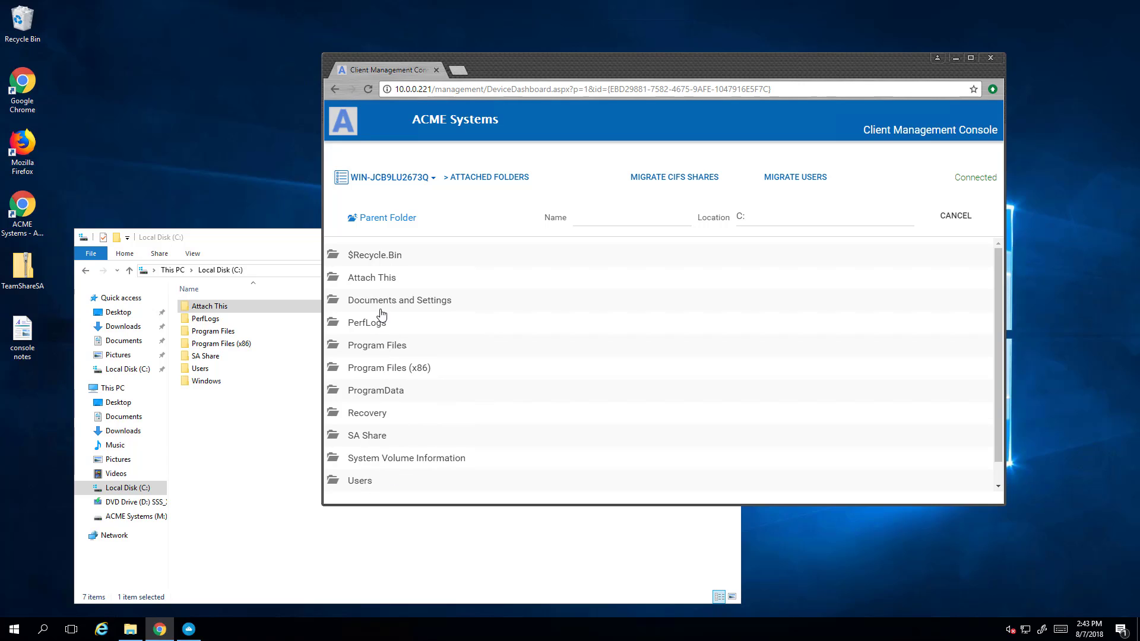
{"action": "left_click", "coordinate": [378, 285]}
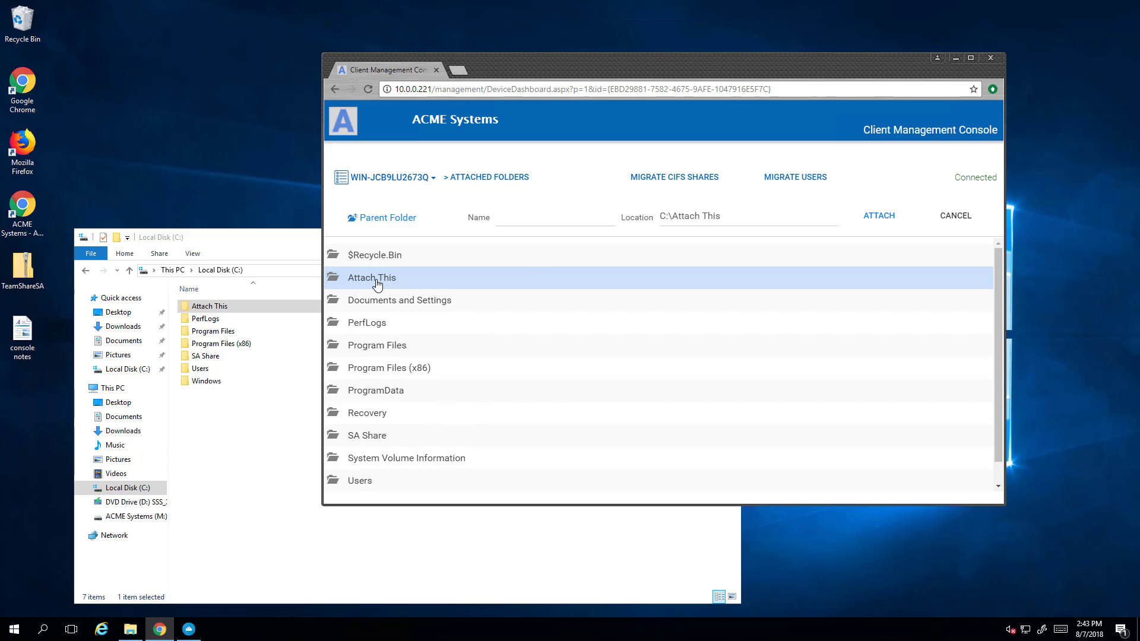
{"action": "left_click", "coordinate": [542, 212]}
{"action": "type", "text": "Attach This"}
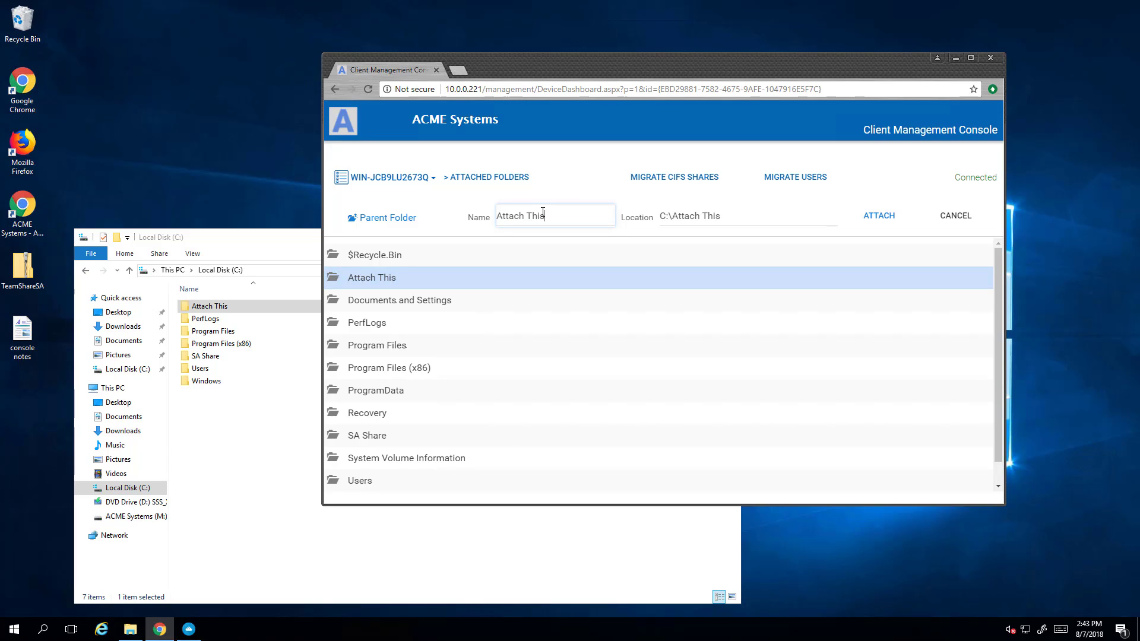
{"action": "left_click", "coordinate": [879, 216]}
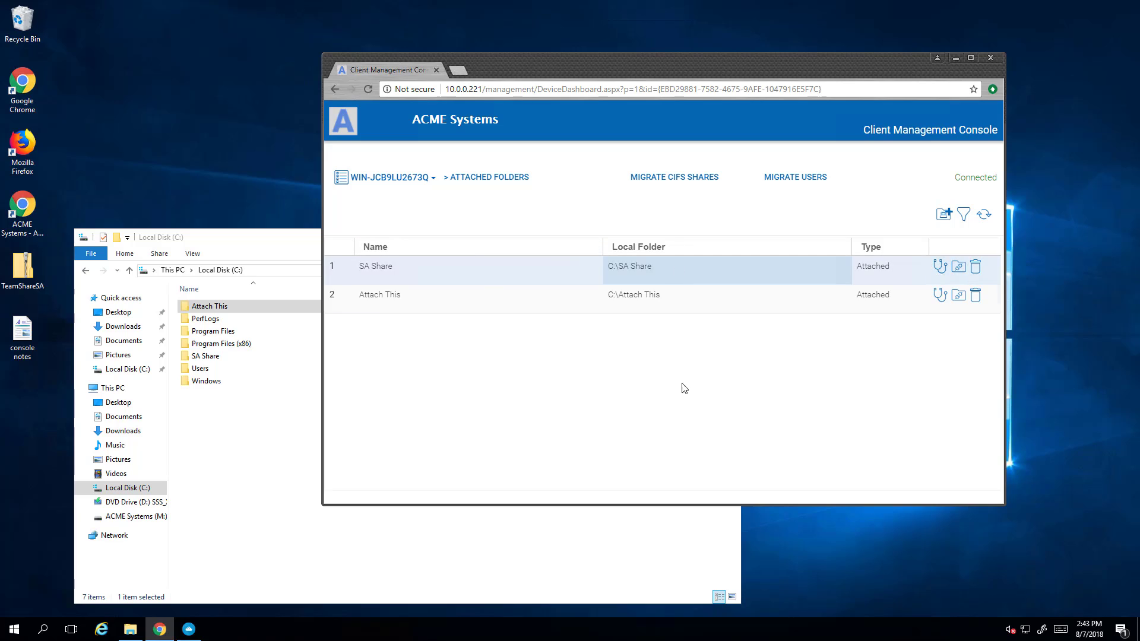
Return to the web portal and refresh the My Files view of the user1 account to check its available folders
{"action": "mouse_move", "coordinate": [881, 6]}
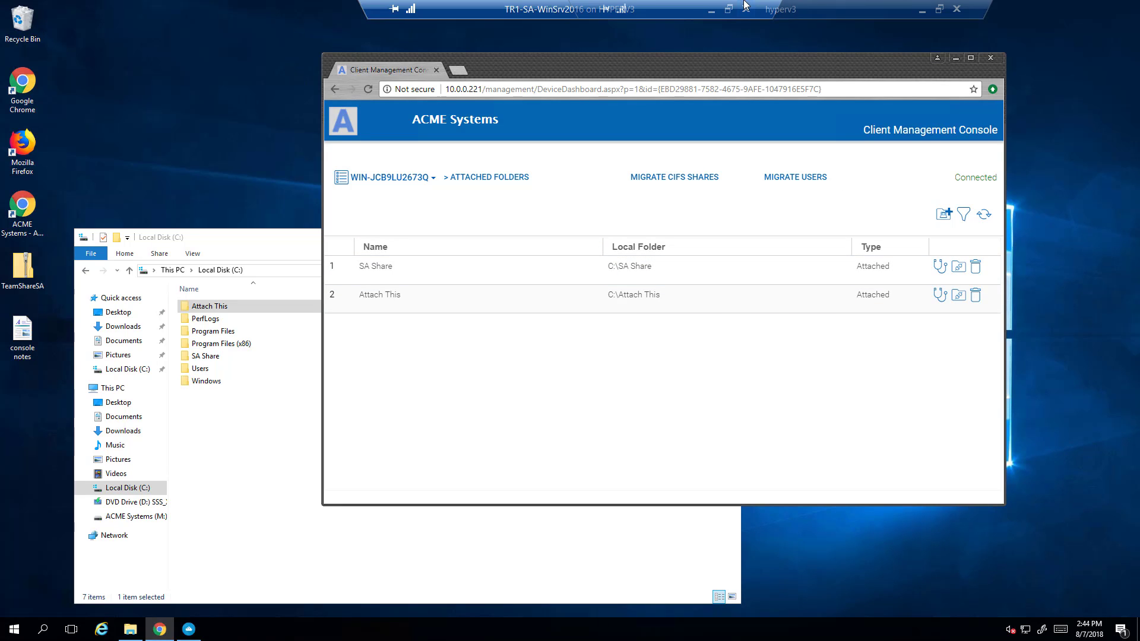
{"action": "left_click", "coordinate": [922, 12]}
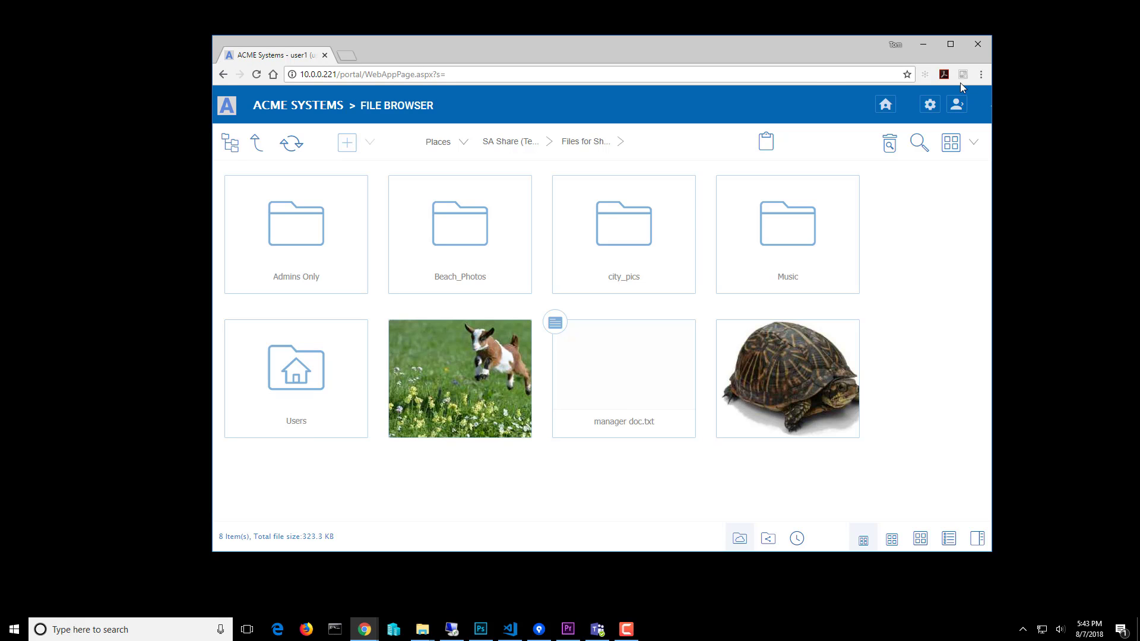
{"action": "left_click", "coordinate": [439, 141]}
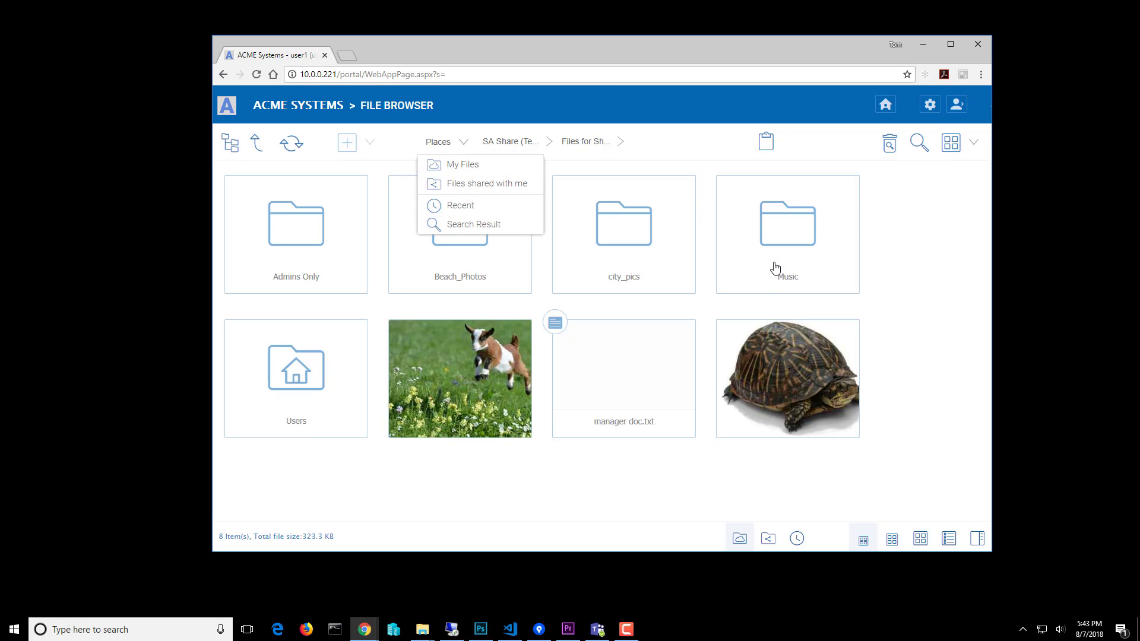
{"action": "left_click", "coordinate": [470, 164]}
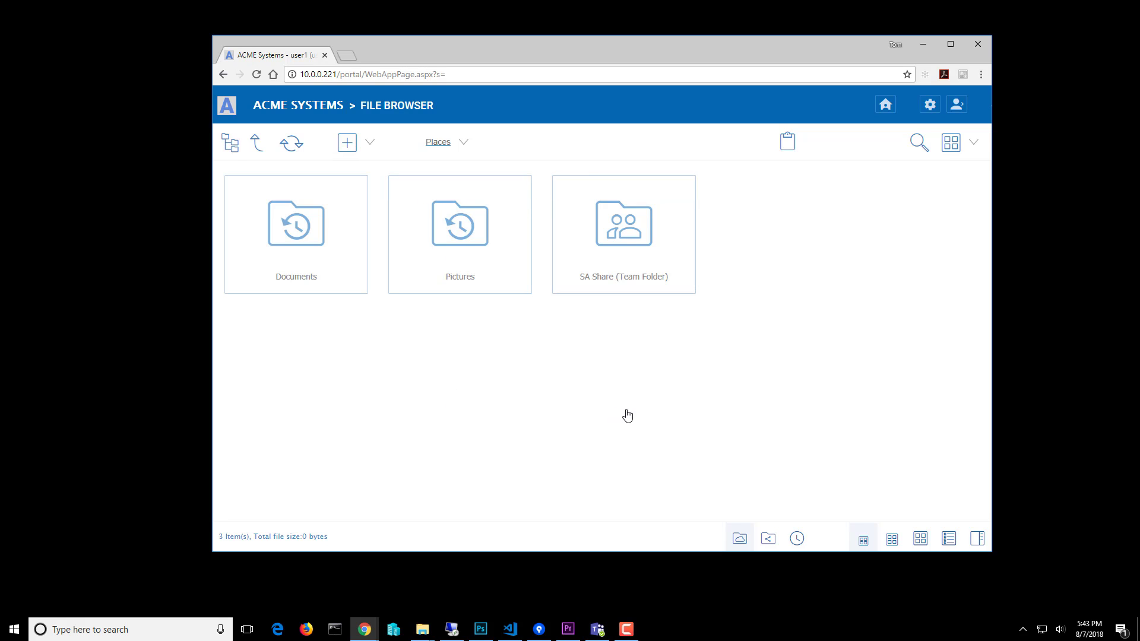
{"action": "left_click", "coordinate": [290, 143]}
Log out of user1, sign in with the saved manager1 account, and refresh its file list to check the available folders
{"action": "left_click", "coordinate": [957, 106]}
{"action": "left_click", "coordinate": [853, 335]}
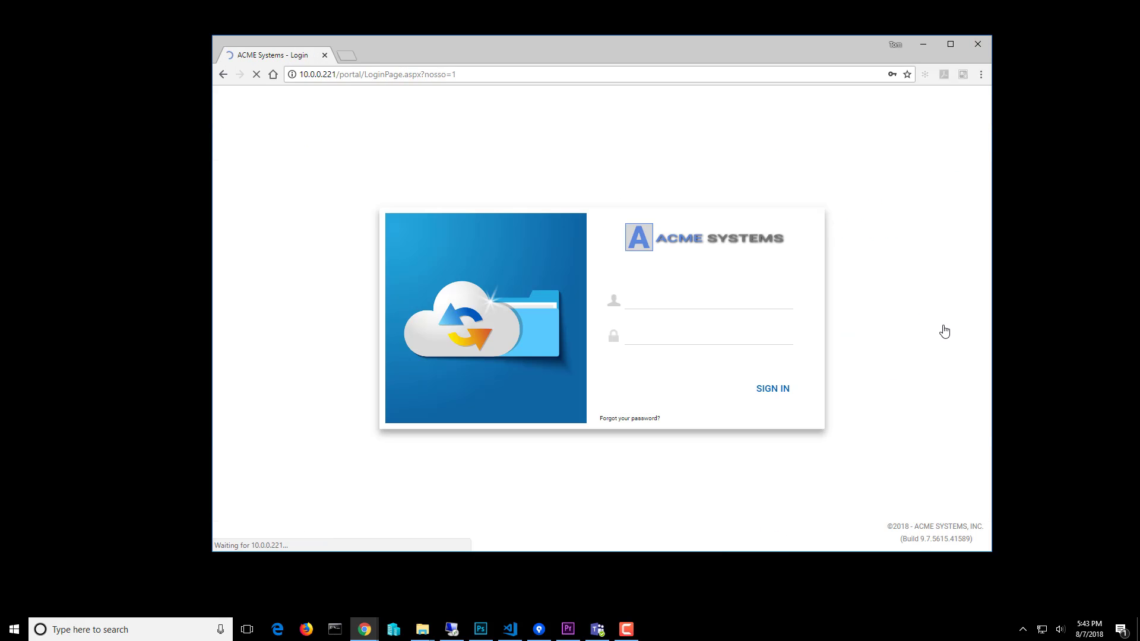
{"action": "left_click", "coordinate": [715, 299]}
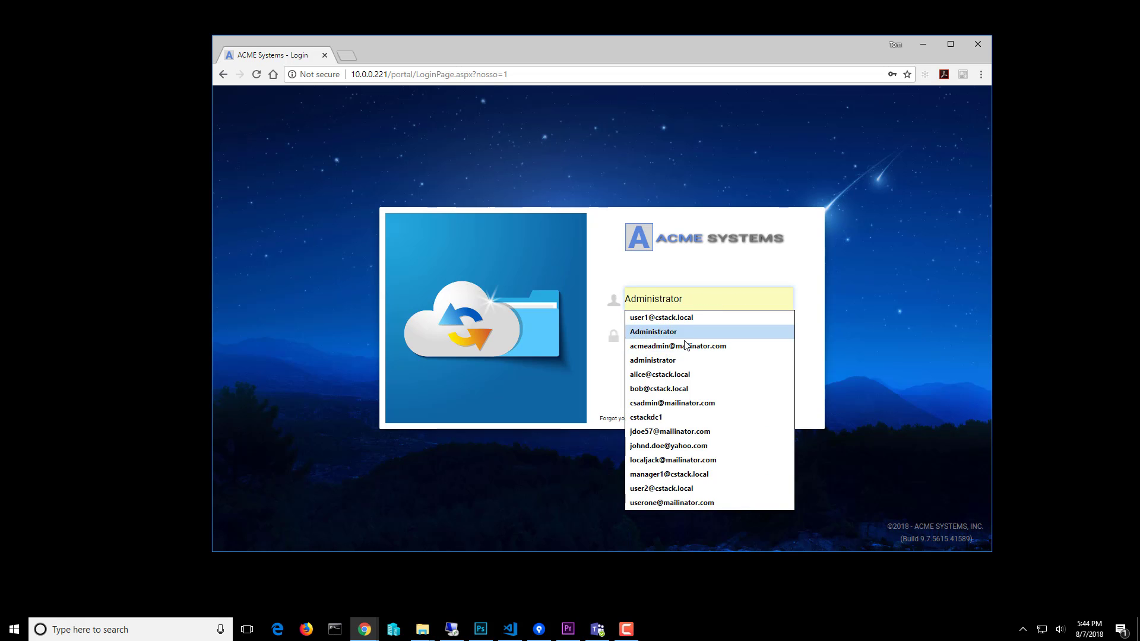
{"action": "left_click", "coordinate": [679, 474]}
{"action": "left_click", "coordinate": [779, 391]}
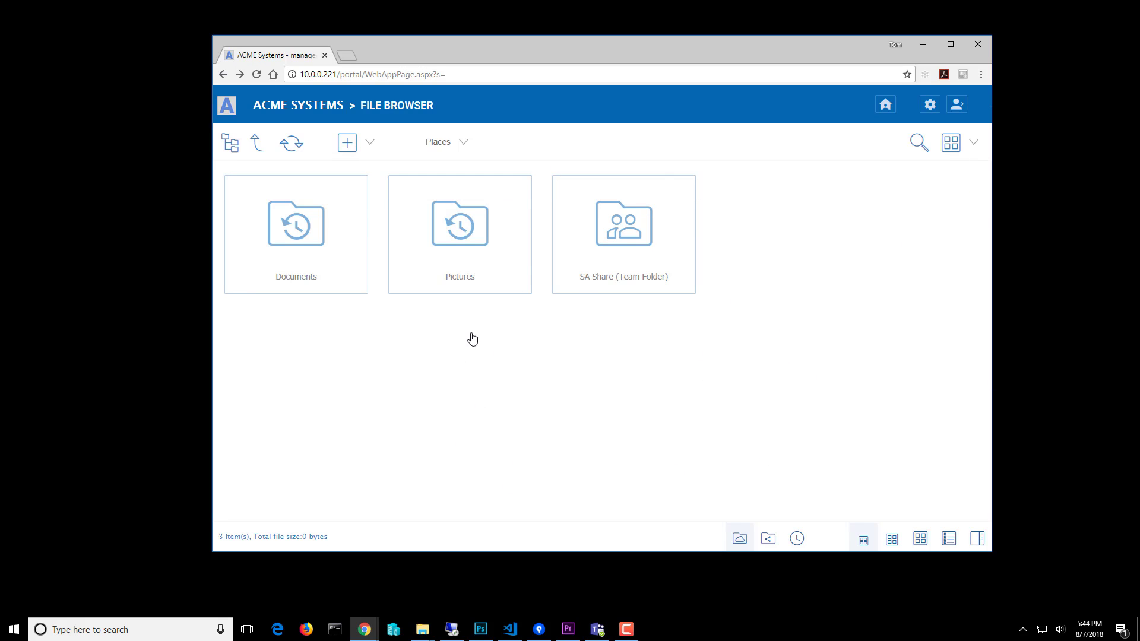
{"action": "mouse_move", "coordinate": [622, 232]}
{"action": "left_click", "coordinate": [291, 142]}
Log out of the manager account and sign in to the portal with the saved ACME administrator account
{"action": "left_click", "coordinate": [956, 106]}
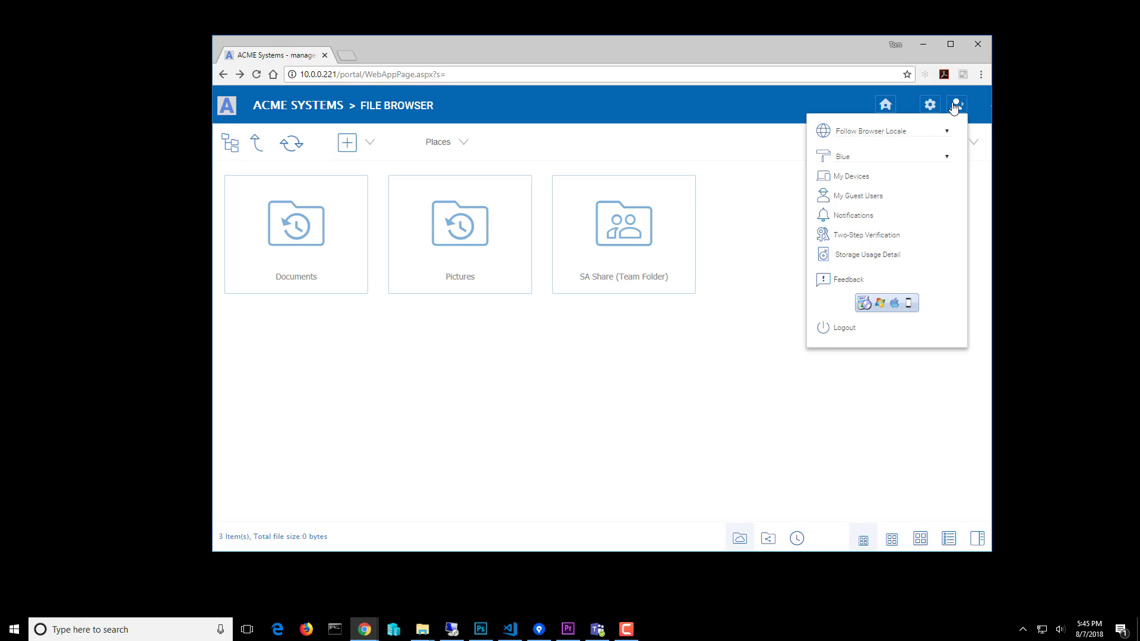
{"action": "left_click", "coordinate": [848, 336]}
{"action": "left_click", "coordinate": [764, 297]}
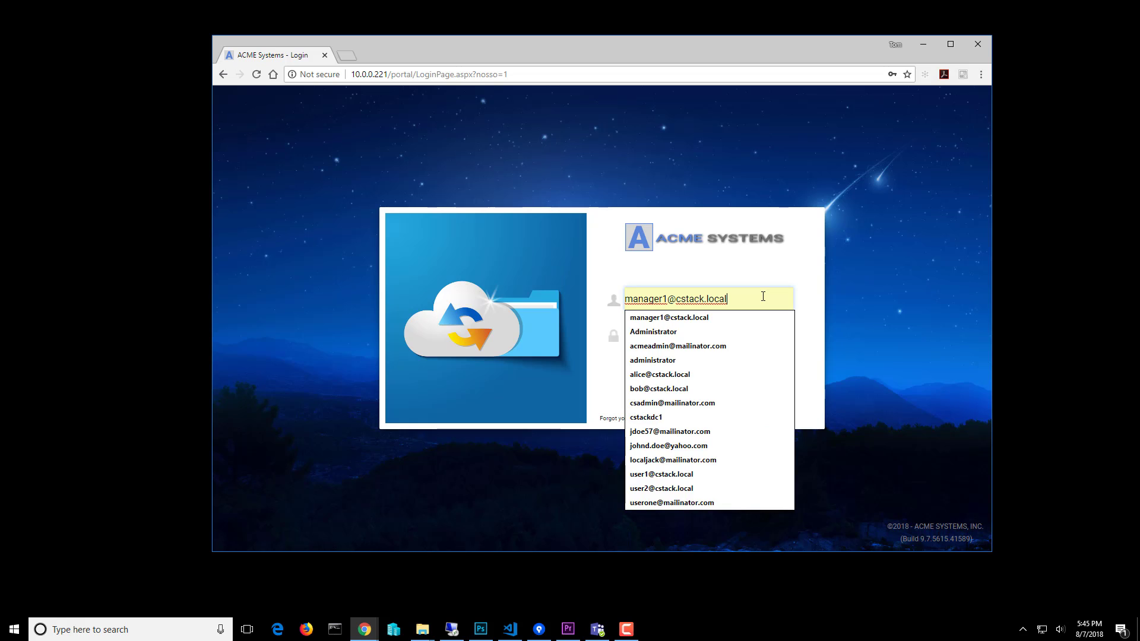
{"action": "left_click", "coordinate": [716, 344]}
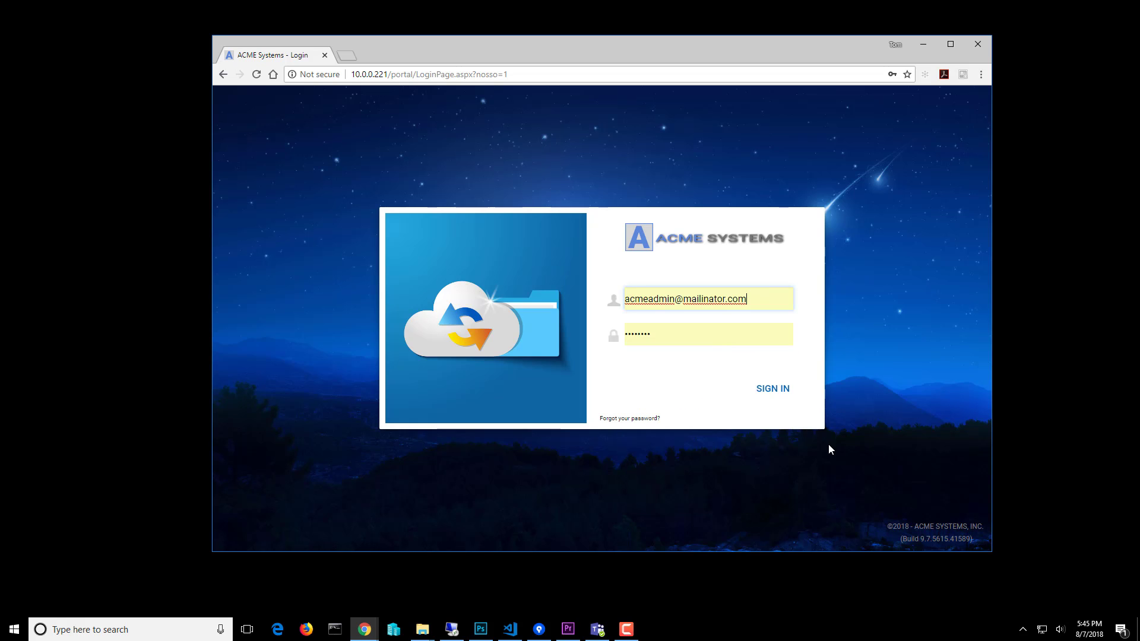
{"action": "left_click", "coordinate": [769, 393]}
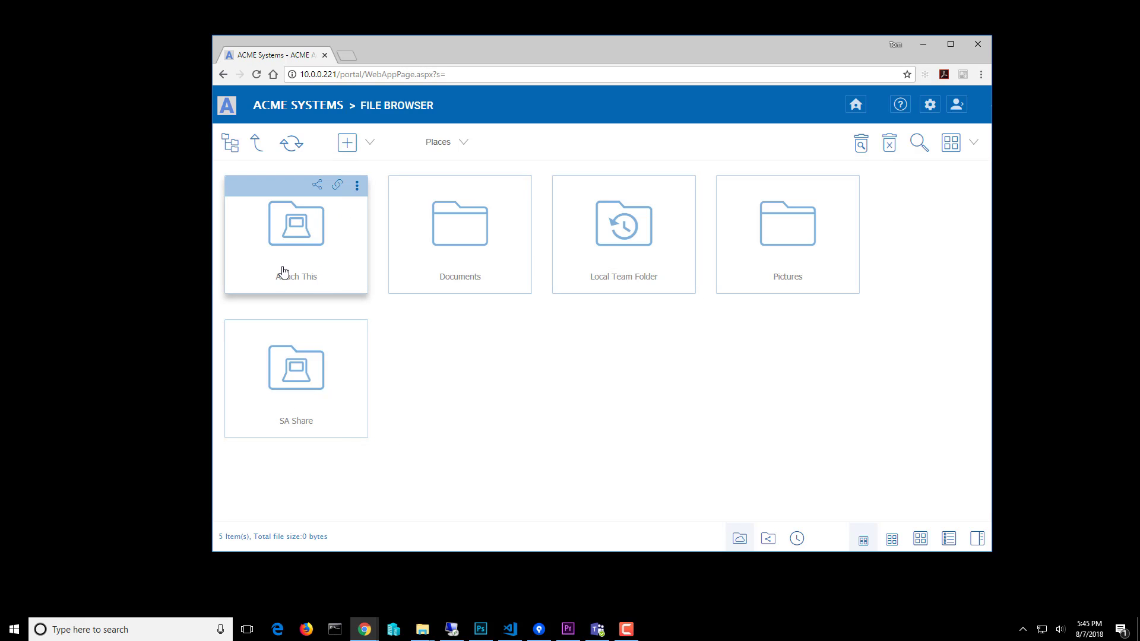
Add manager1 and user1 as collaborators on the Attach This folder and save the change
{"action": "left_click", "coordinate": [357, 186]}
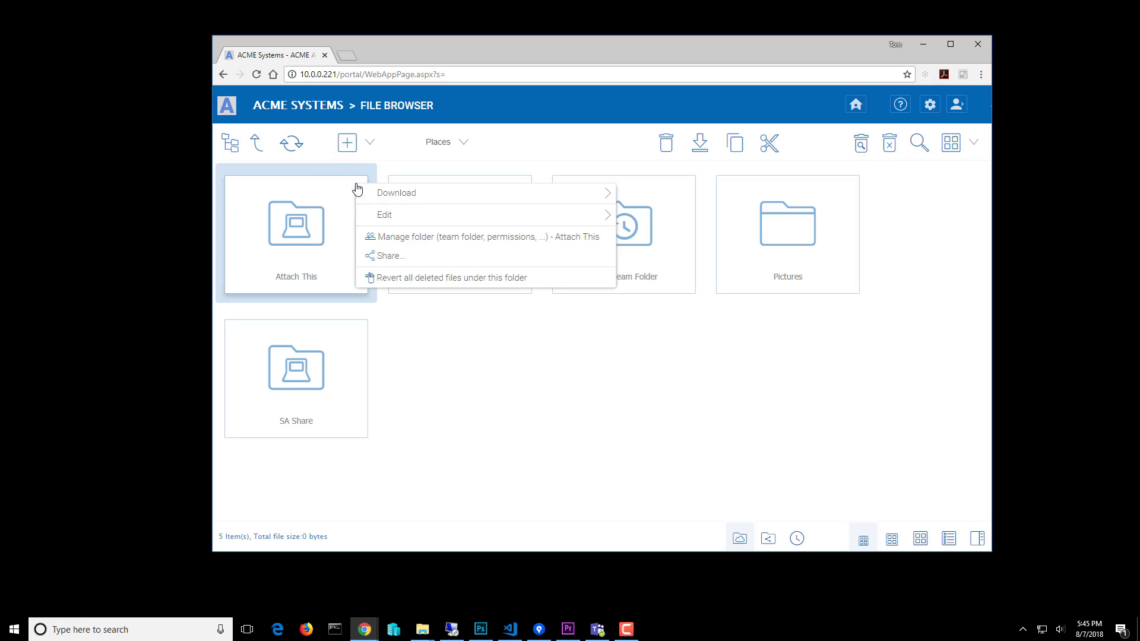
{"action": "left_click", "coordinate": [422, 238]}
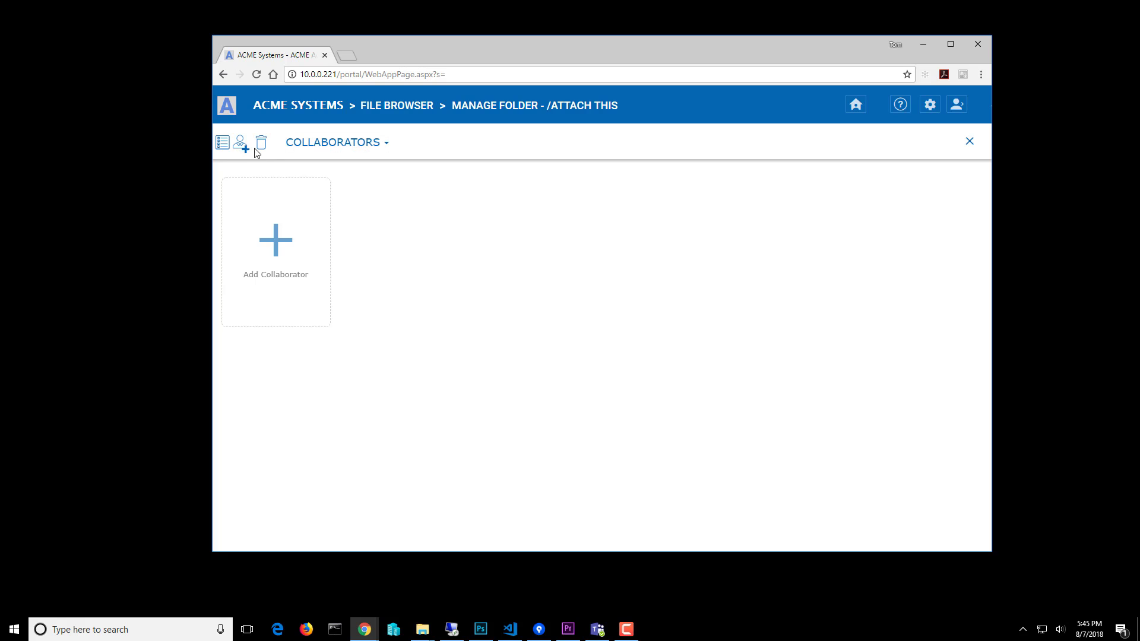
{"action": "left_click", "coordinate": [276, 244]}
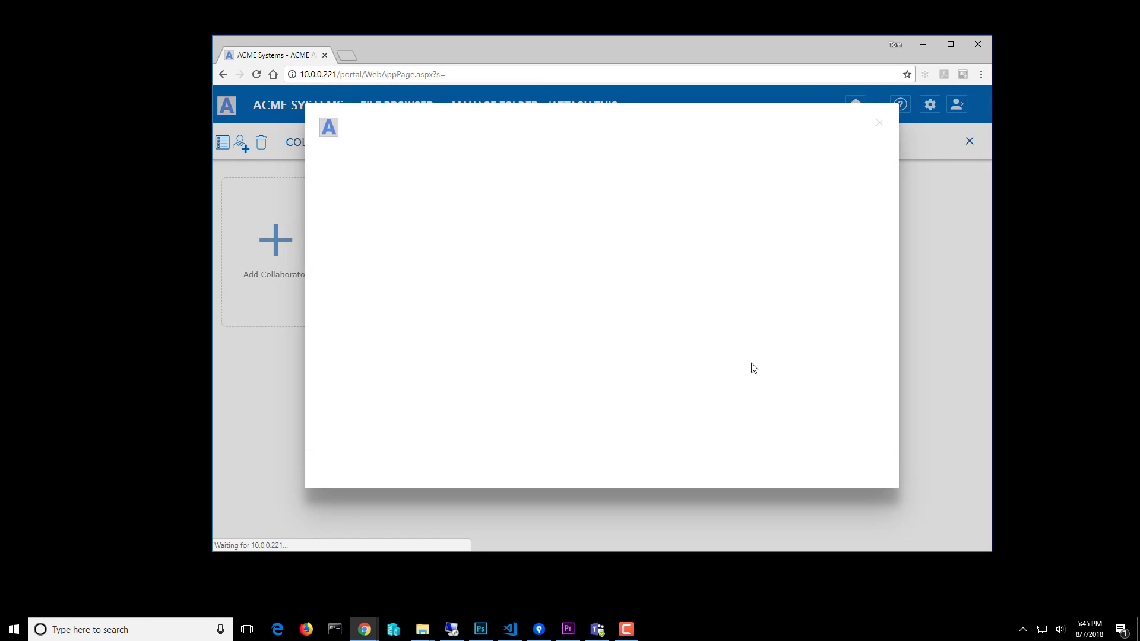
{"action": "left_click", "coordinate": [383, 253]}
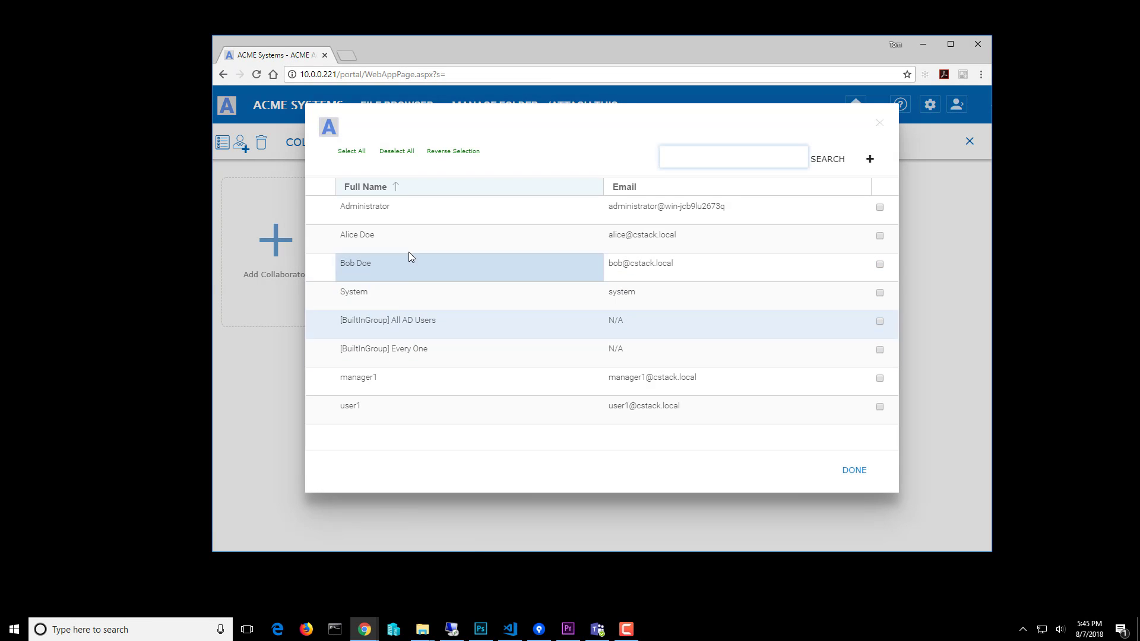
{"action": "left_click", "coordinate": [880, 377]}
{"action": "left_click", "coordinate": [880, 407]}
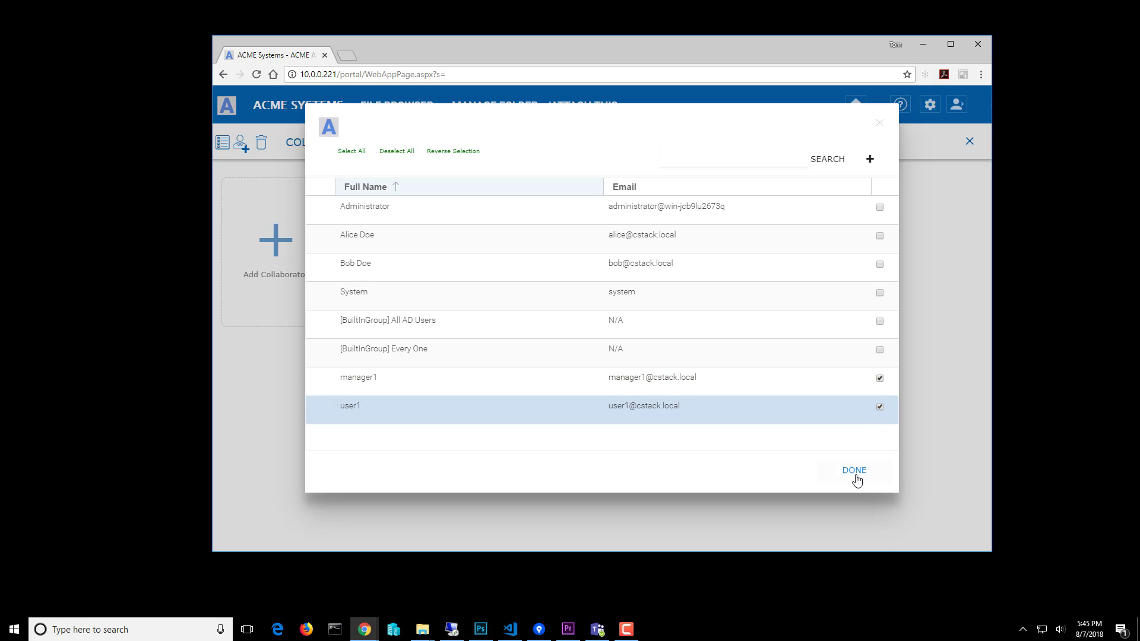
{"action": "left_click", "coordinate": [850, 471]}
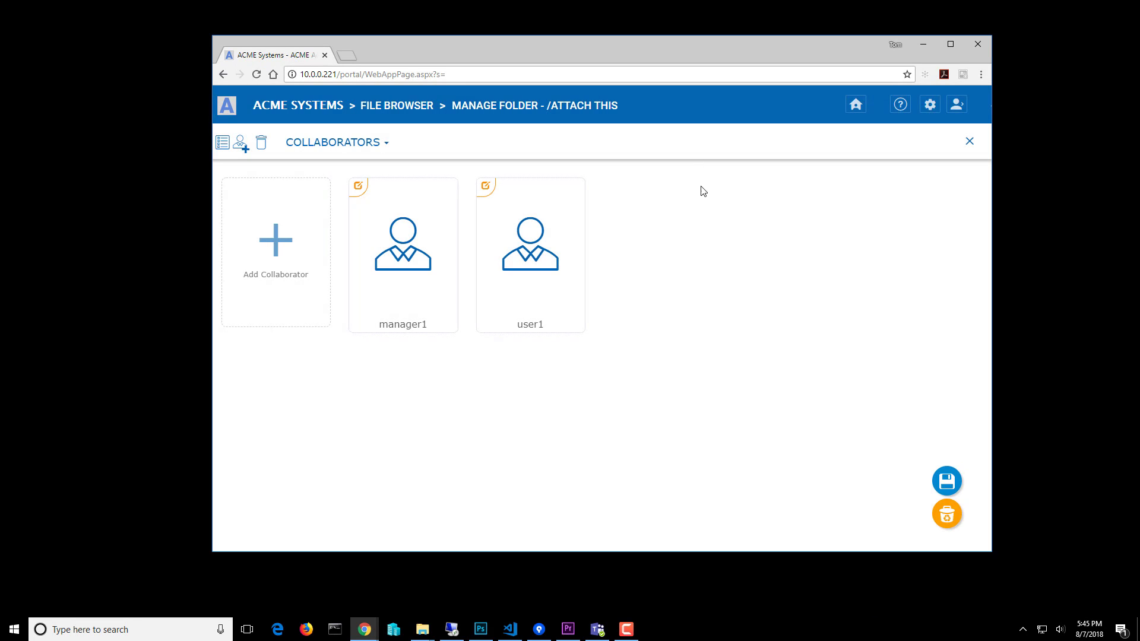
{"action": "left_click", "coordinate": [938, 489]}
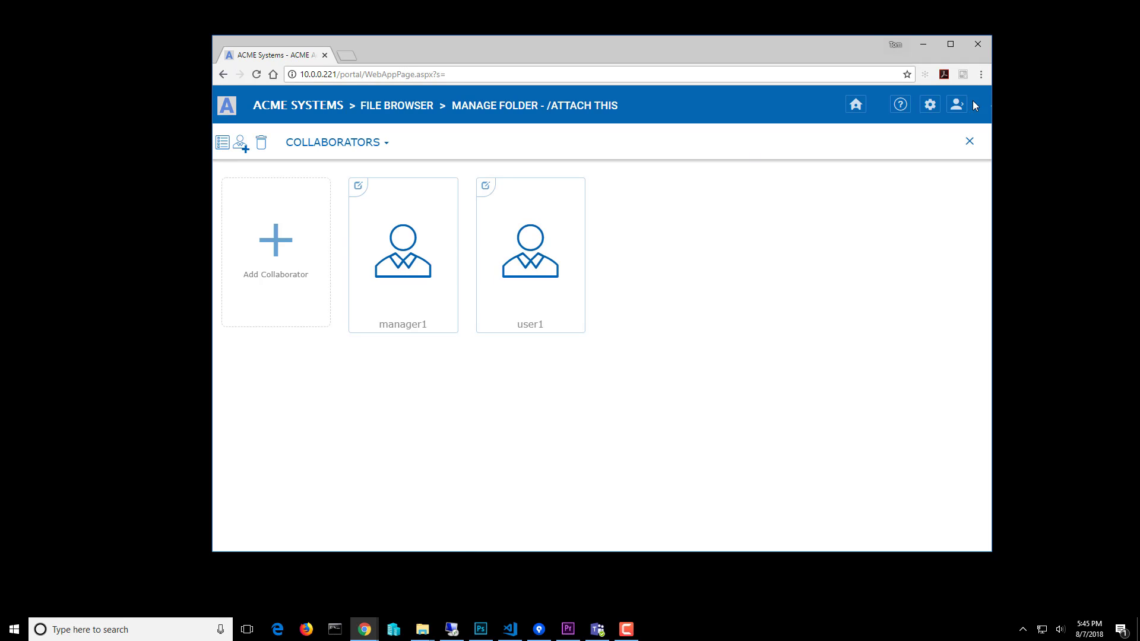
Log out of the administrator account and sign in to the portal with the saved user1 account
{"action": "left_click", "coordinate": [948, 105]}
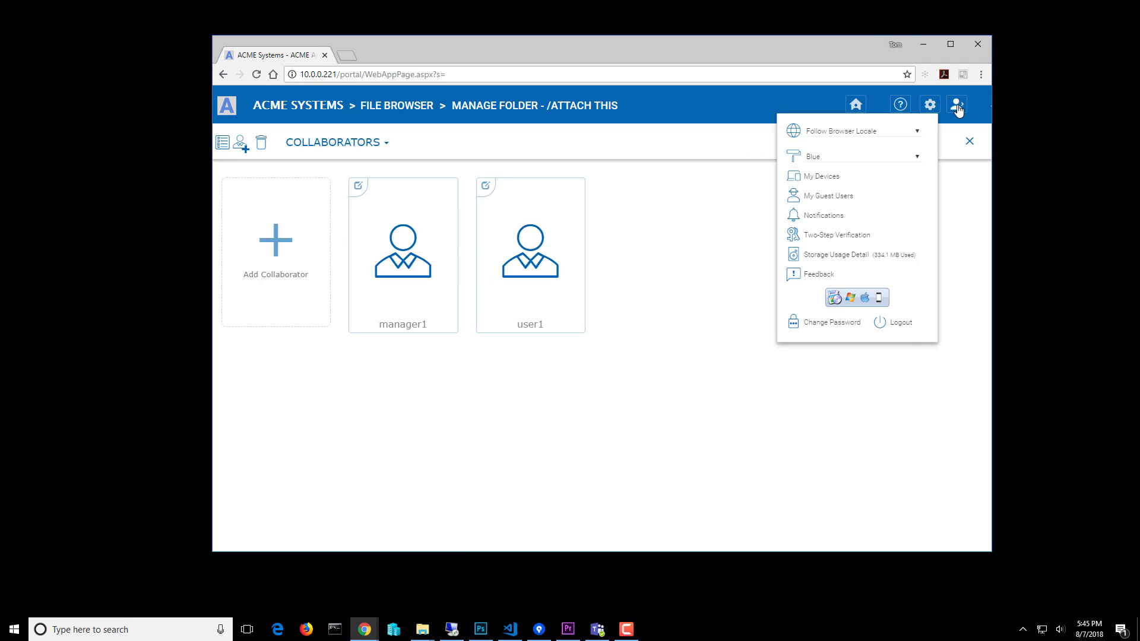
{"action": "left_click", "coordinate": [908, 330]}
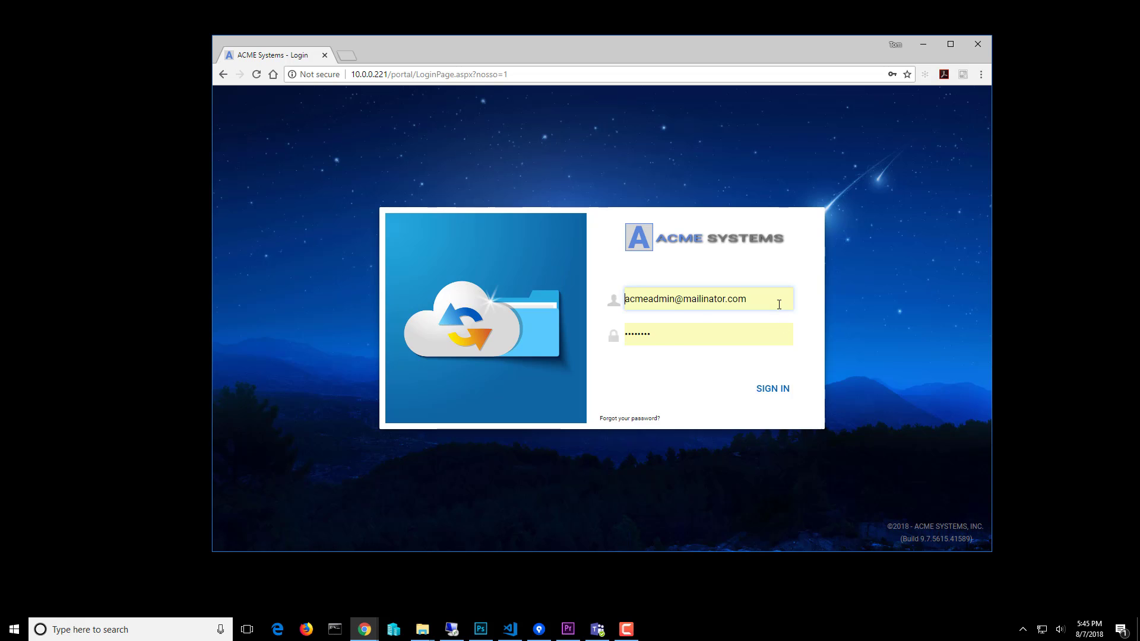
{"action": "left_click", "coordinate": [742, 299]}
{"action": "left_click", "coordinate": [705, 474]}
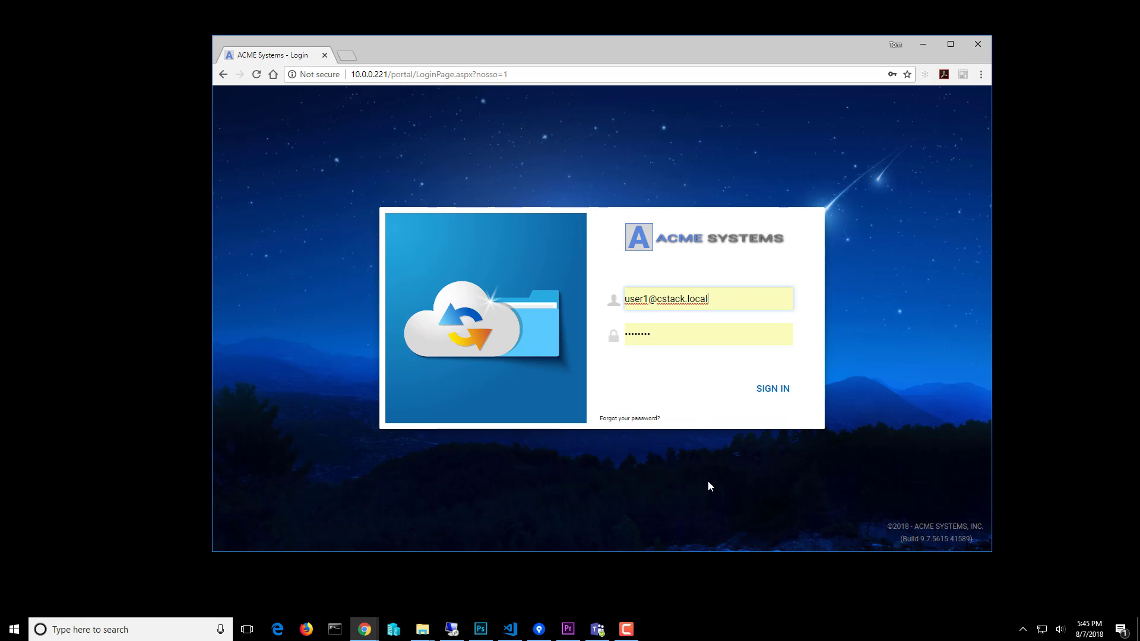
{"action": "left_click", "coordinate": [785, 387]}
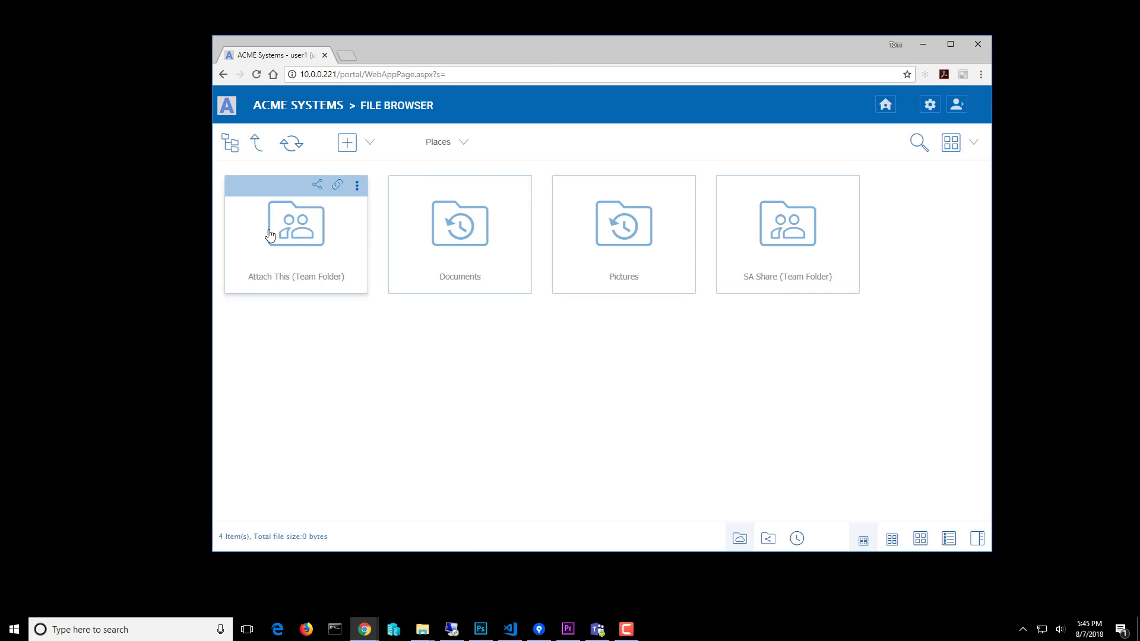
Rename the goat image in Attach This > Files for Sharing to goat_user1.jpg and check the available upload and creation options
{"action": "left_click", "coordinate": [293, 227]}
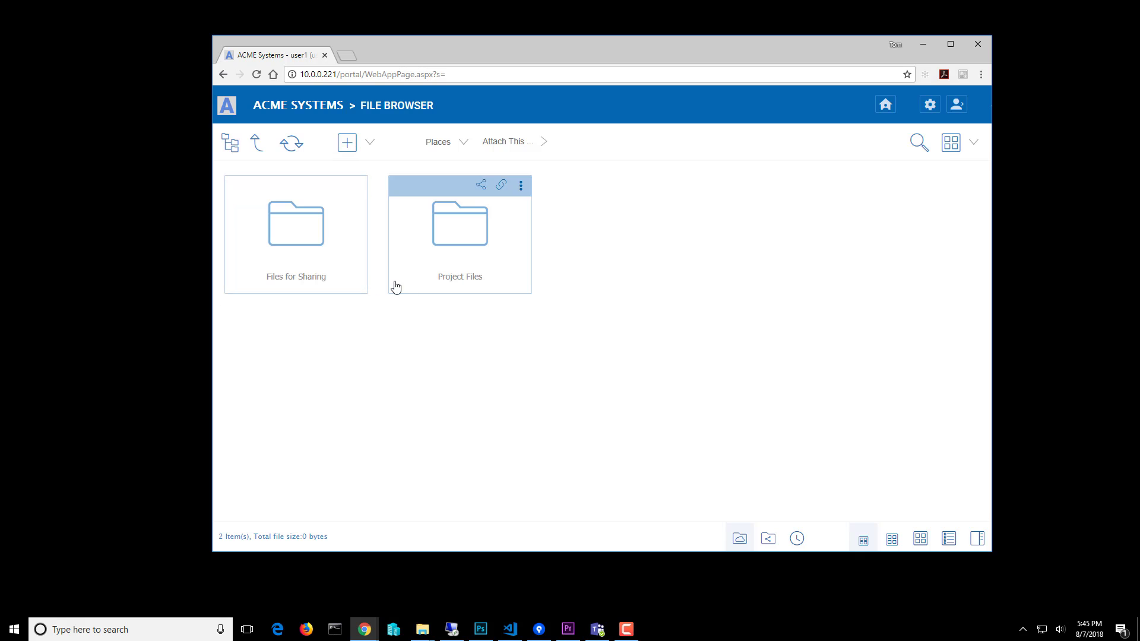
{"action": "left_click", "coordinate": [304, 223]}
{"action": "mouse_move", "coordinate": [470, 403]}
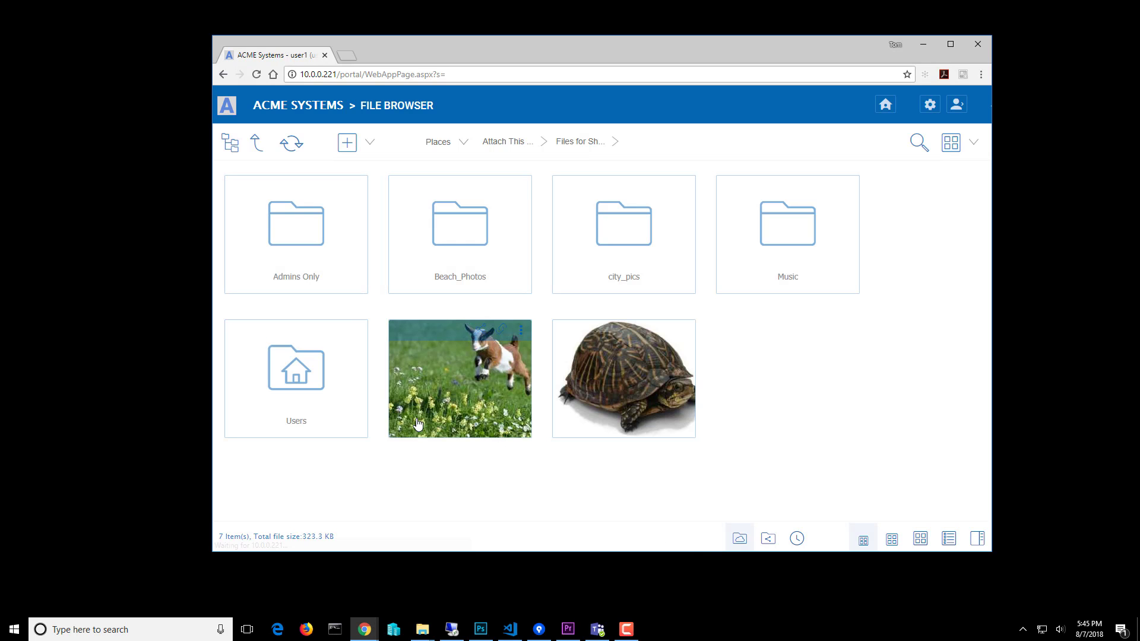
{"action": "left_click", "coordinate": [522, 331]}
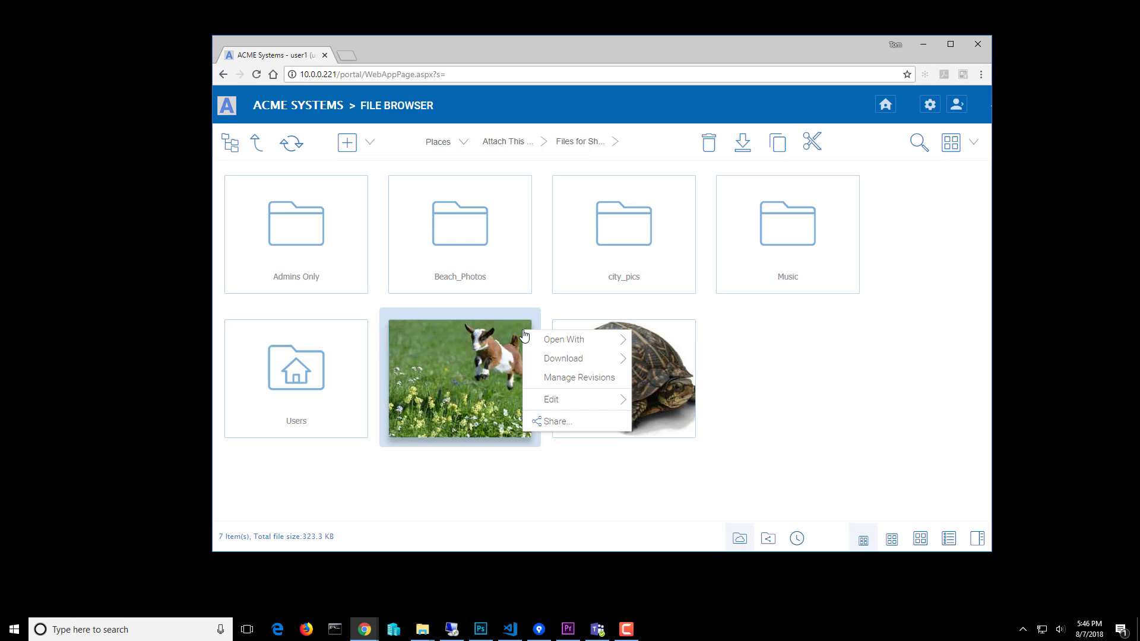
{"action": "mouse_move", "coordinate": [575, 401]}
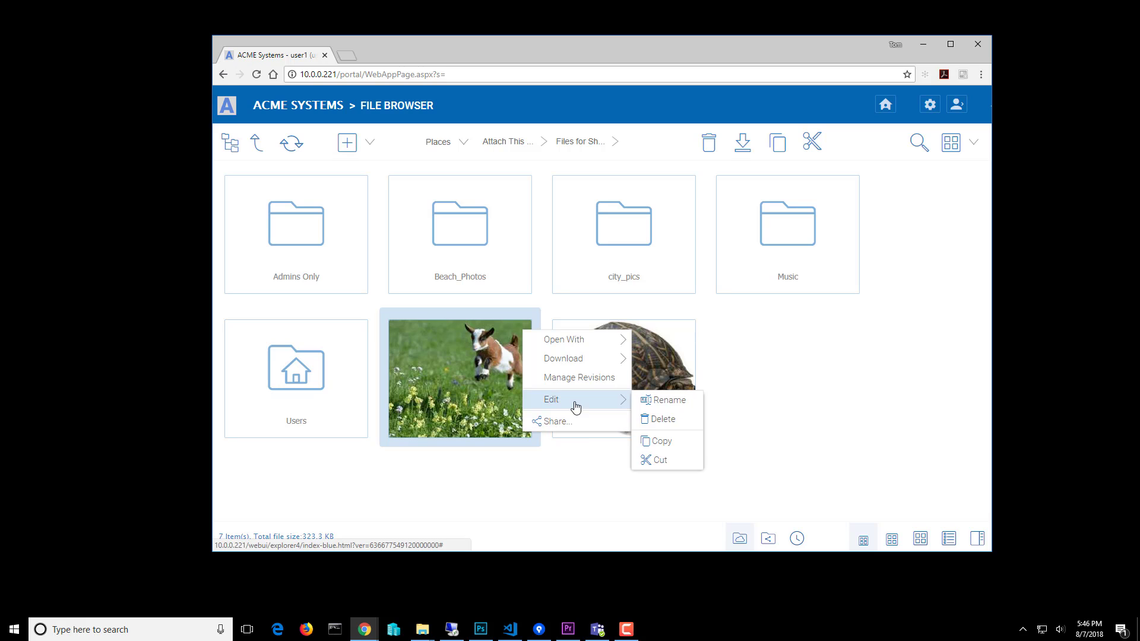
{"action": "left_click", "coordinate": [650, 400]}
{"action": "left_click", "coordinate": [412, 420]}
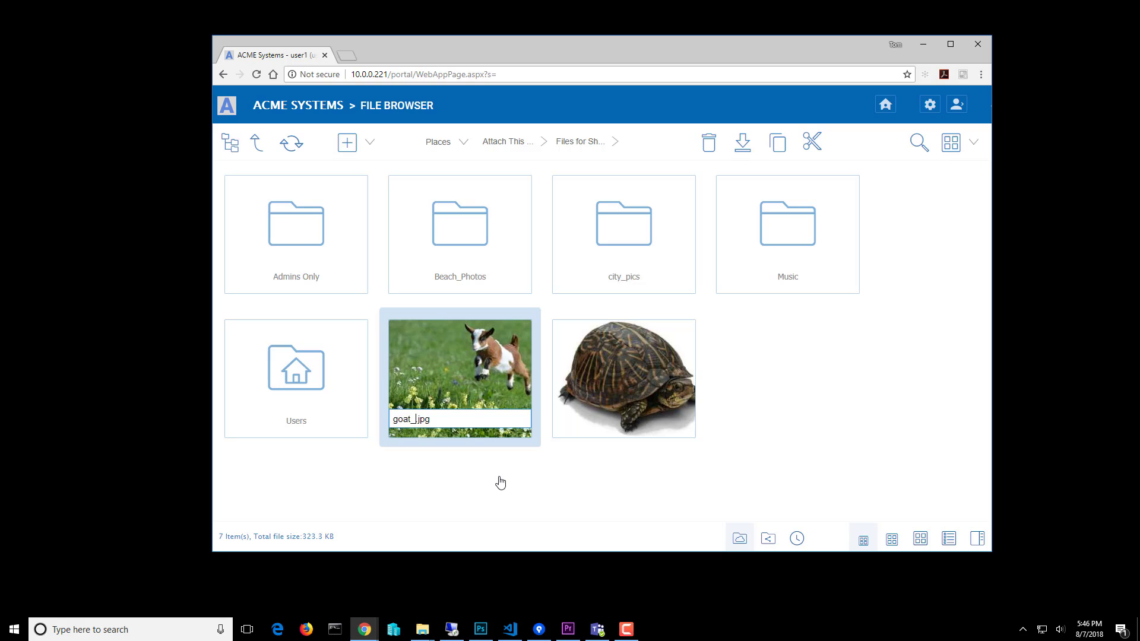
{"action": "type", "text": "_user1"}
{"action": "key", "text": "Return"}
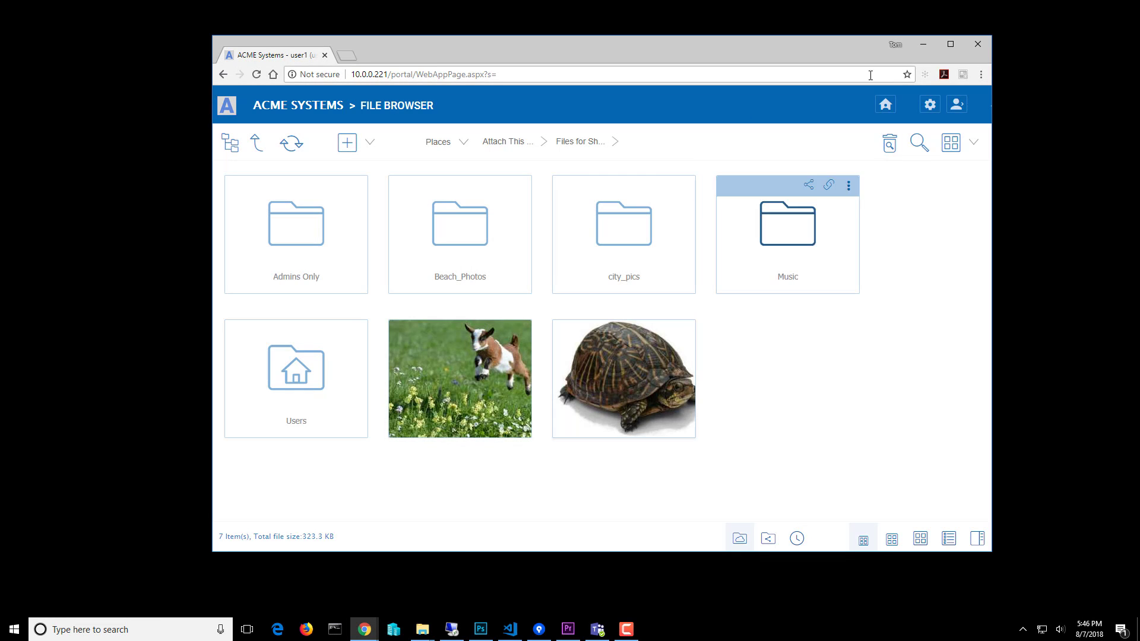
{"action": "left_click", "coordinate": [353, 147]}
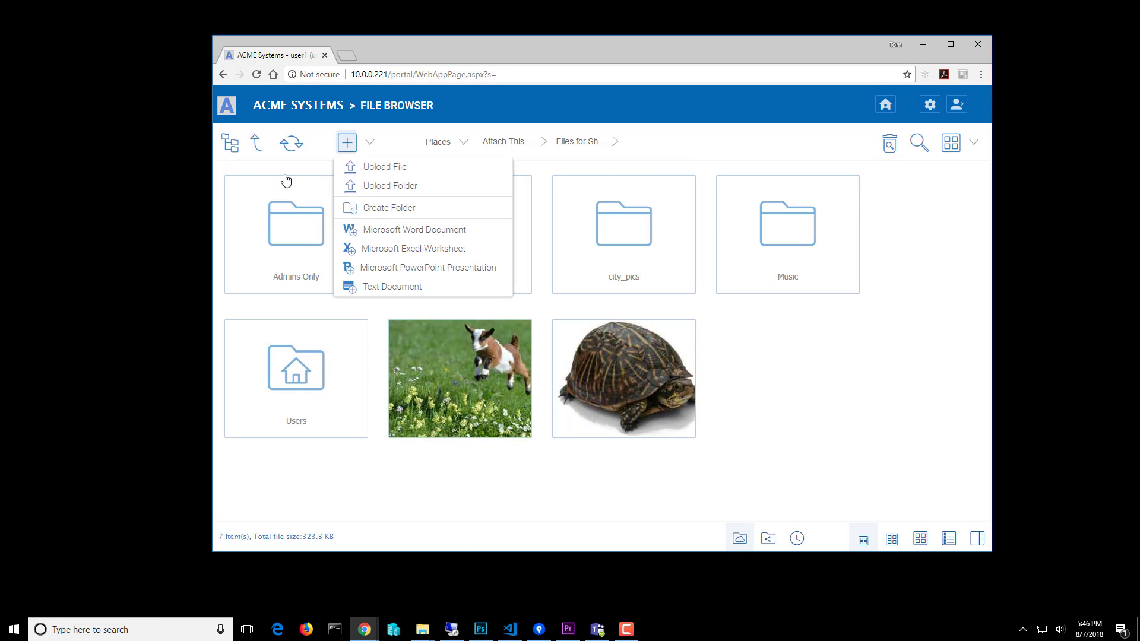
{"action": "left_click", "coordinate": [732, 444]}
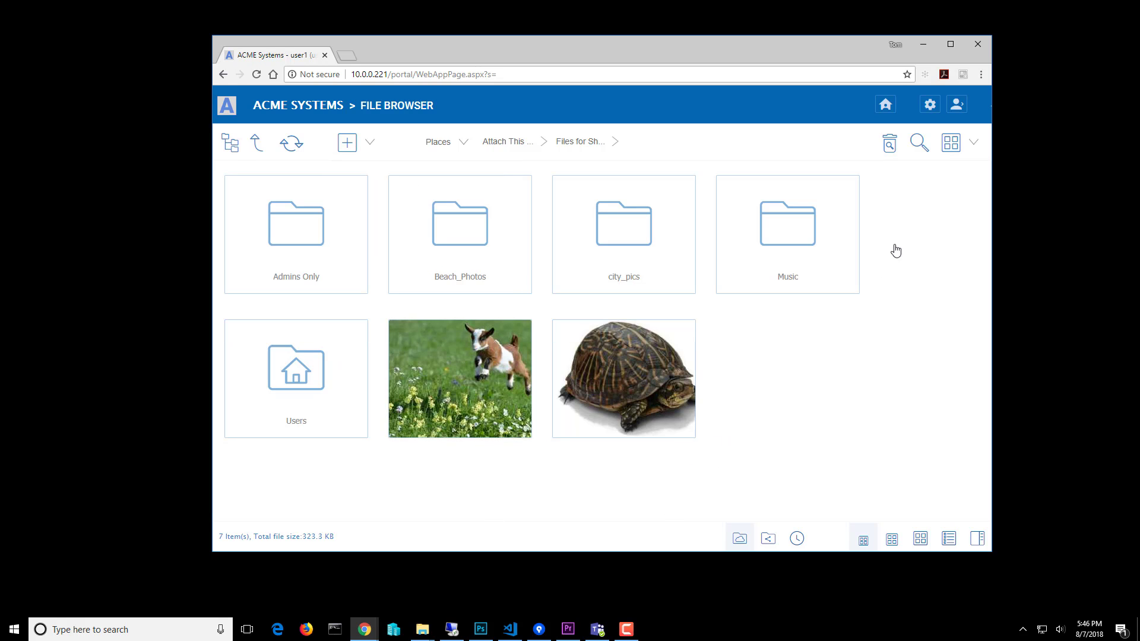
Log out of user1 and sign in to the portal with the saved manager1 account
{"action": "left_click", "coordinate": [958, 106]}
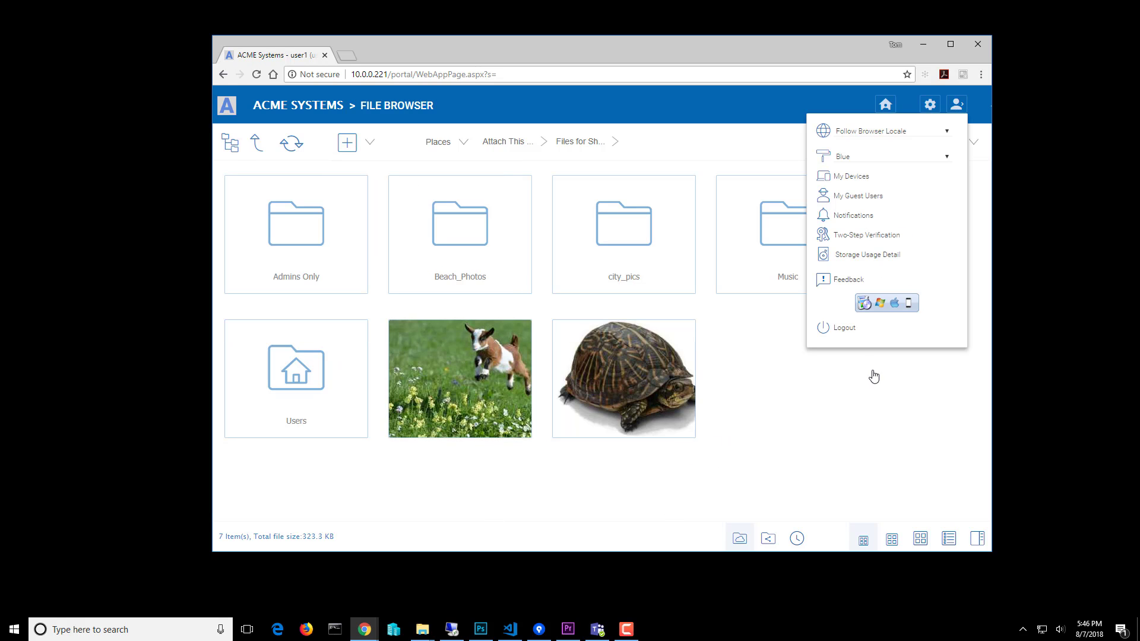
{"action": "left_click", "coordinate": [843, 330]}
{"action": "left_click", "coordinate": [726, 297]}
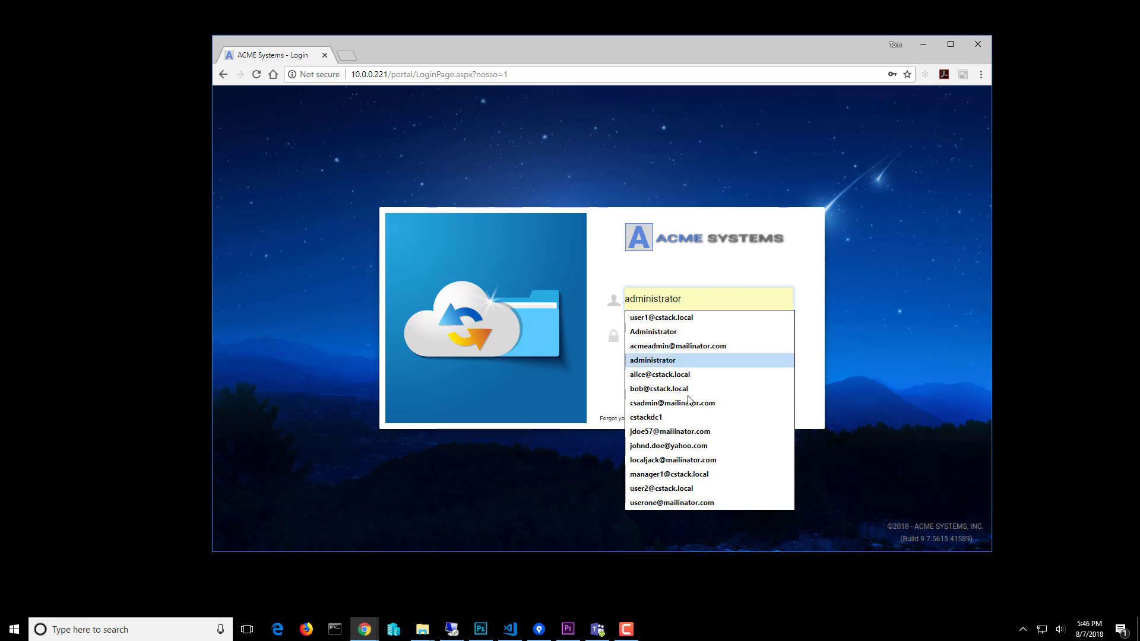
{"action": "left_click", "coordinate": [670, 474]}
{"action": "left_click", "coordinate": [771, 392]}
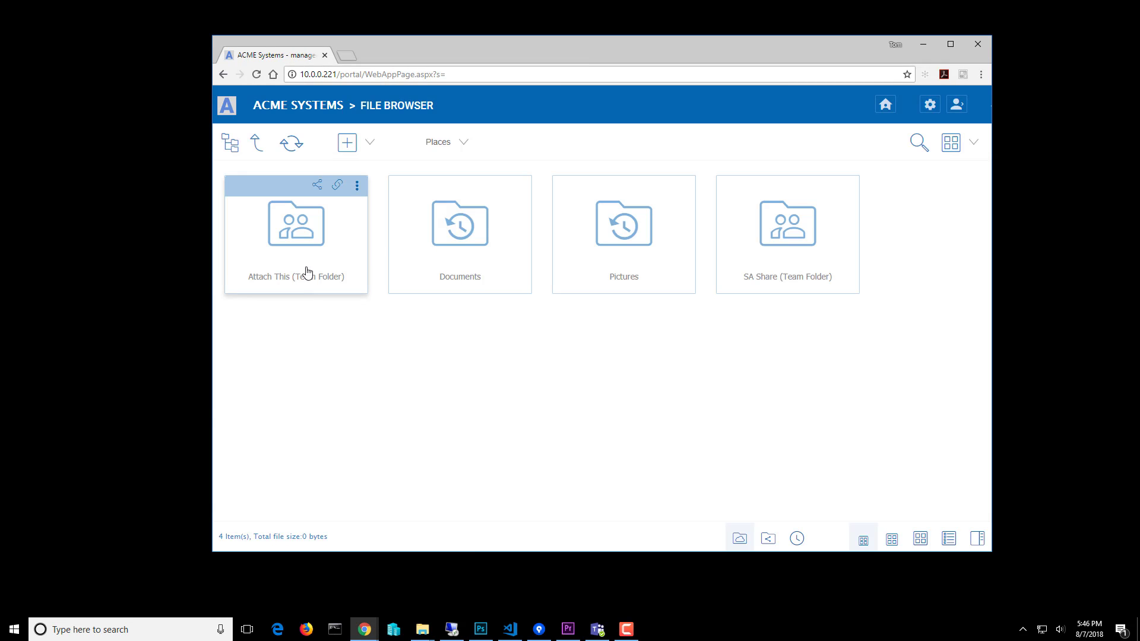
Rename the goat image in Attach This > Files for Sharing to goat_manager1.jpg
{"action": "double_click", "coordinate": [301, 233]}
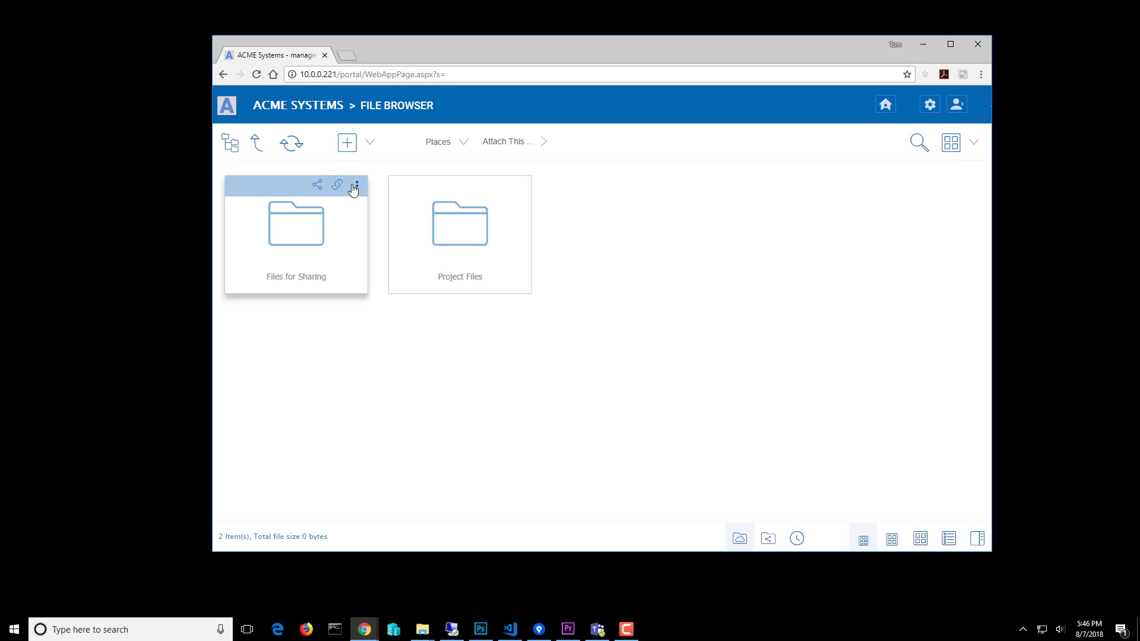
{"action": "double_click", "coordinate": [305, 229]}
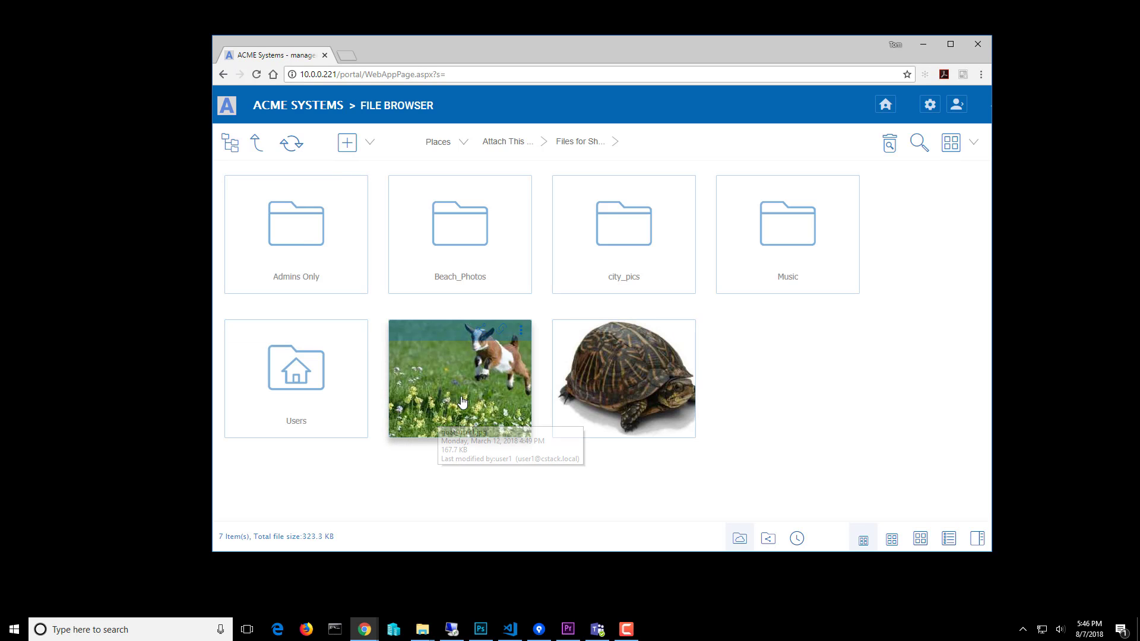
{"action": "left_click", "coordinate": [521, 330]}
{"action": "mouse_move", "coordinate": [547, 409]}
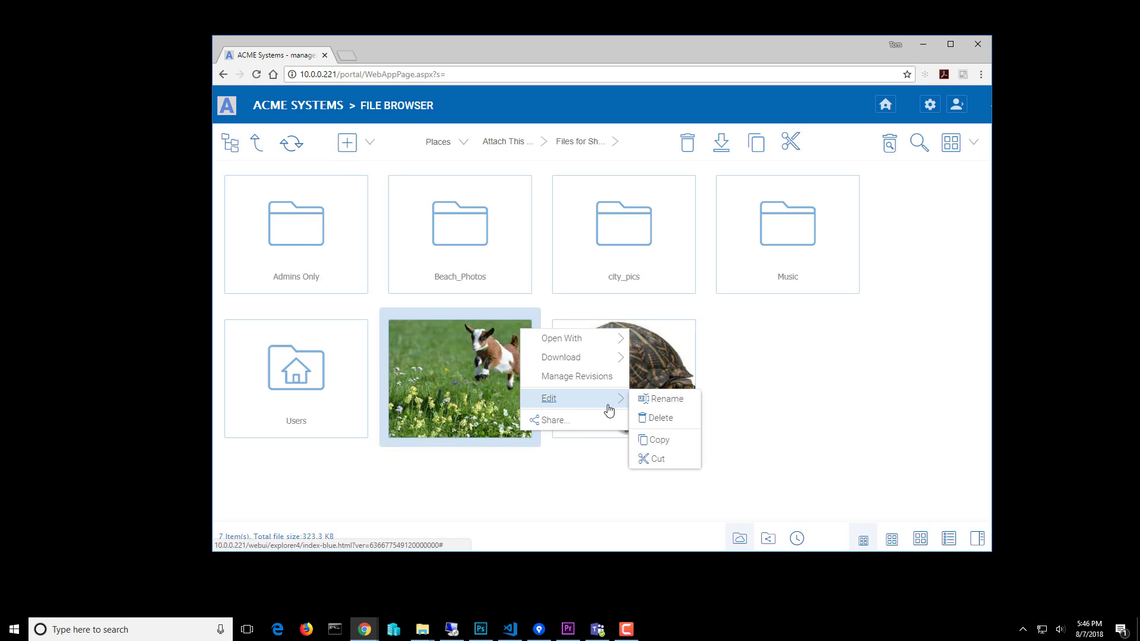
{"action": "left_click", "coordinate": [664, 399]}
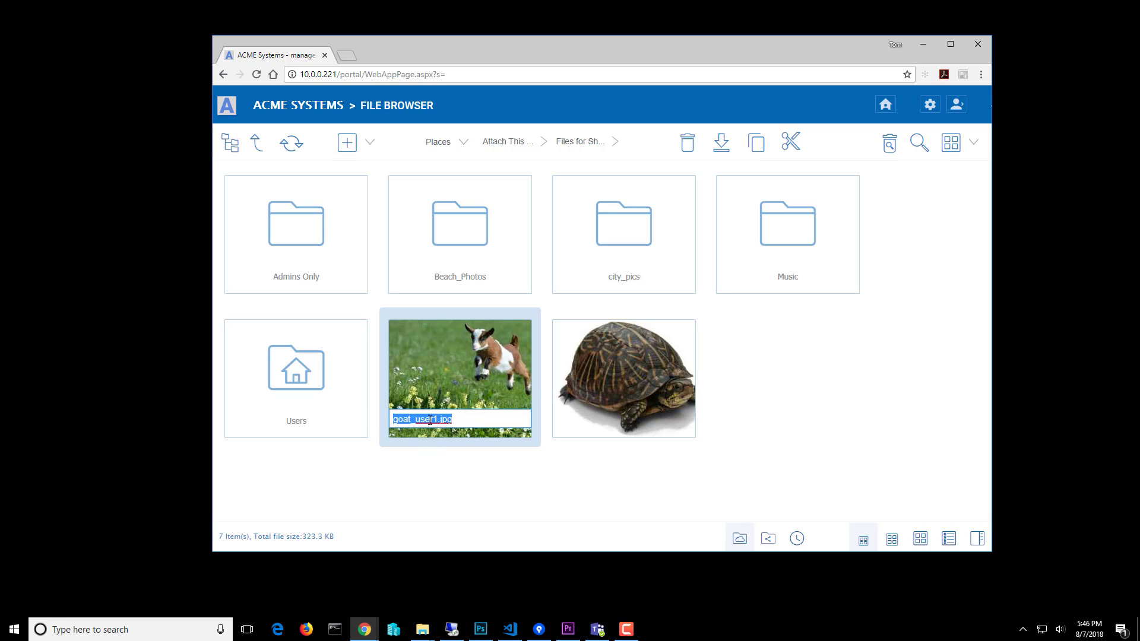
{"action": "left_click", "coordinate": [485, 421]}
{"action": "type", "text": "manager"}
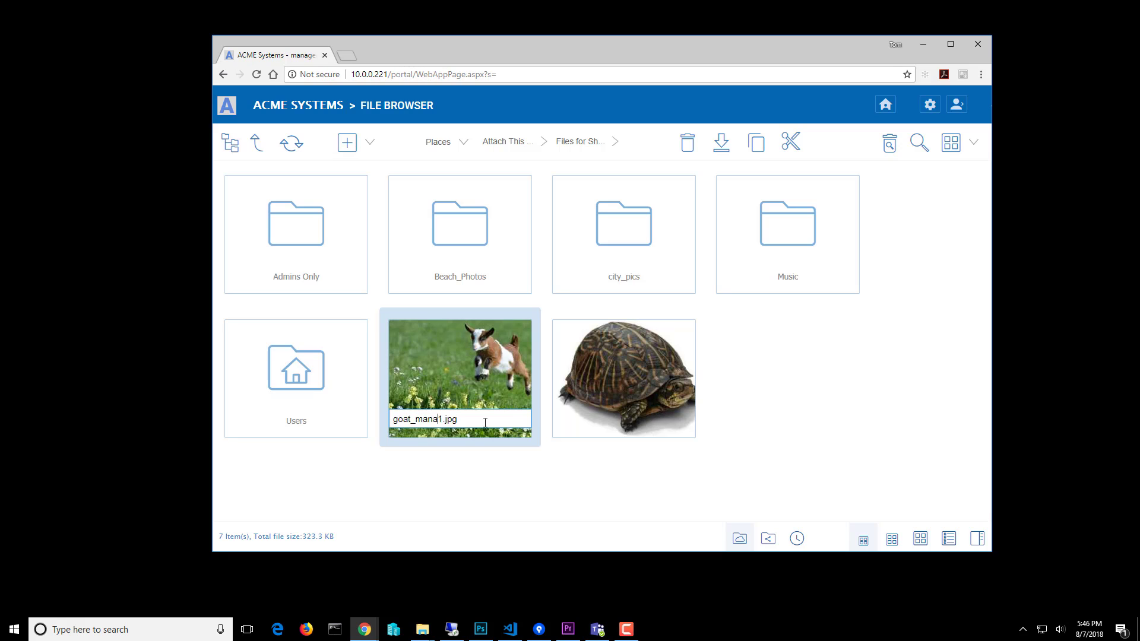
{"action": "key", "text": "Return"}
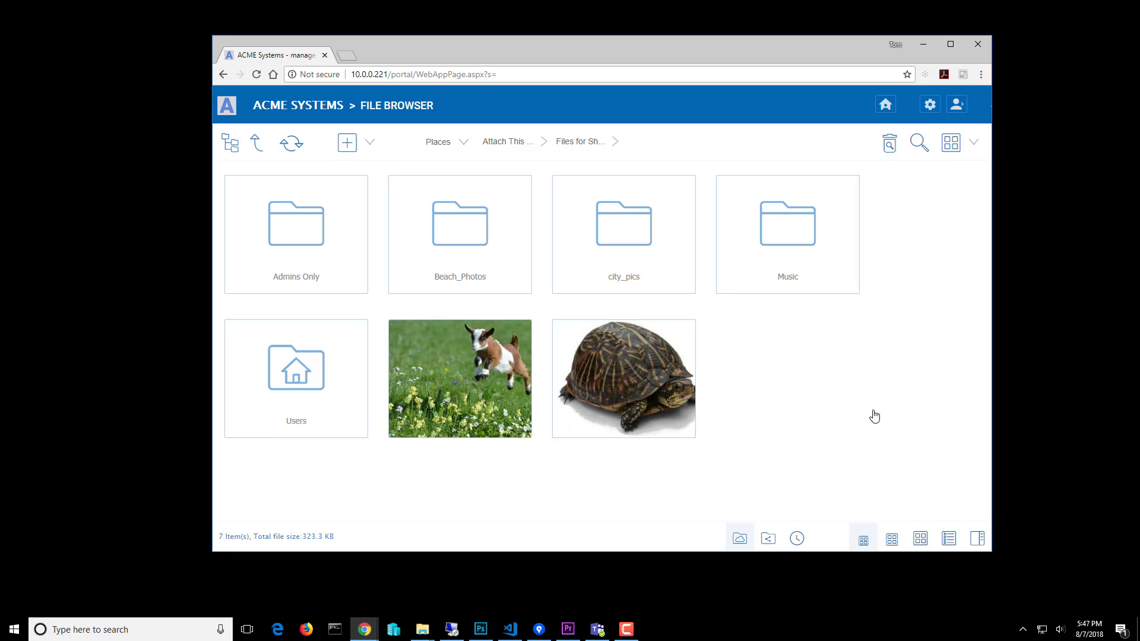
Log out of manager1 and sign back in to the portal with the saved ACME administrator account
{"action": "left_click", "coordinate": [957, 105]}
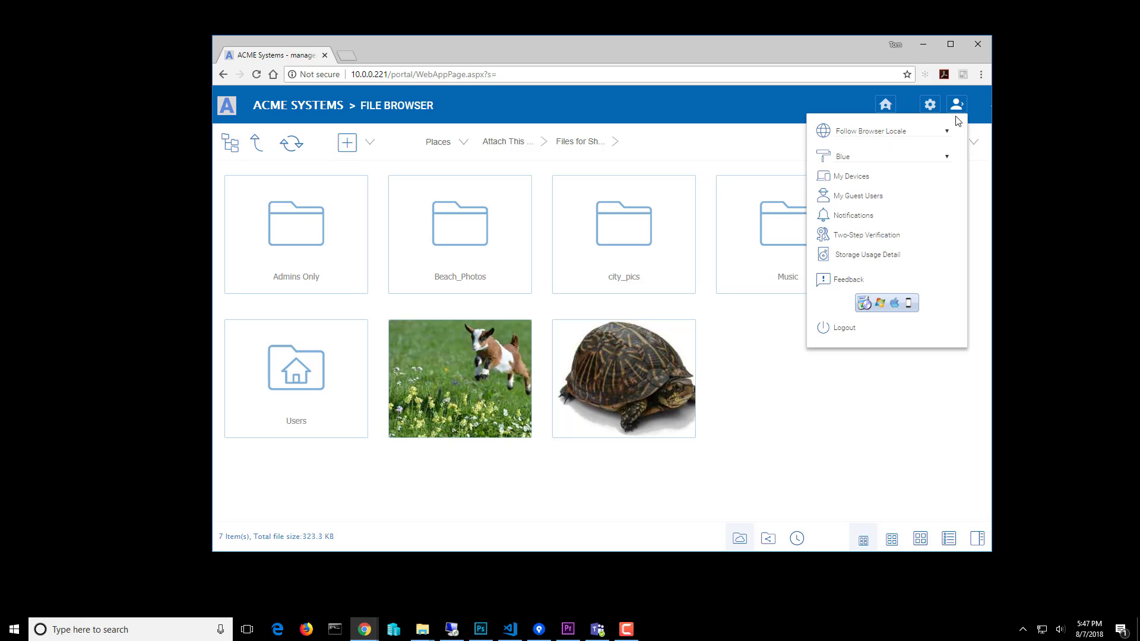
{"action": "left_click", "coordinate": [845, 327]}
{"action": "left_click", "coordinate": [763, 299]}
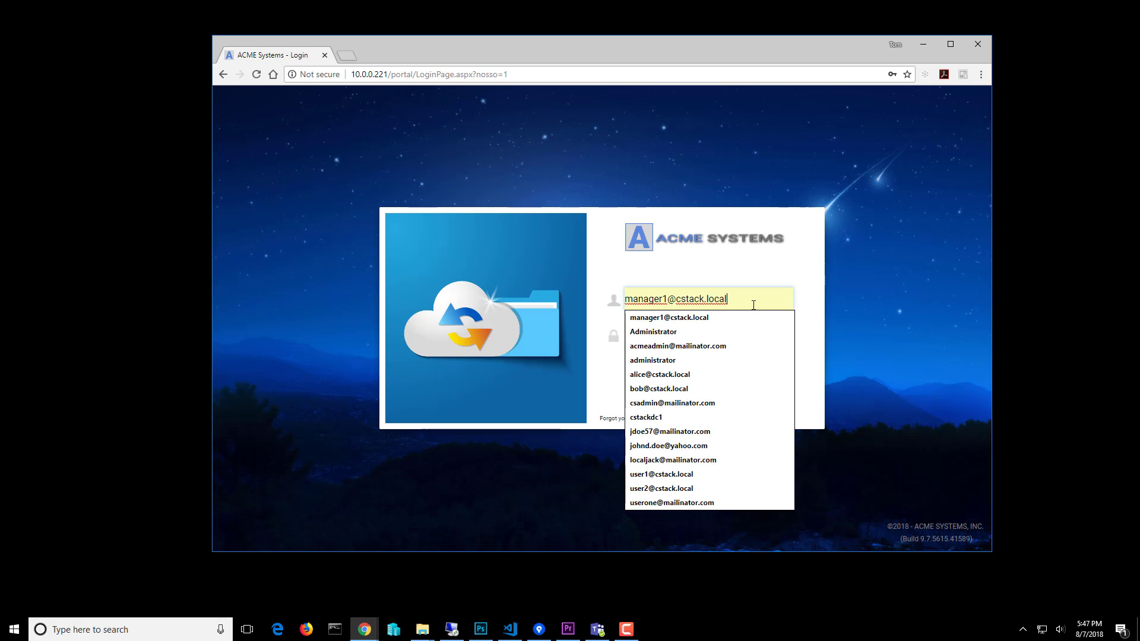
{"action": "left_click", "coordinate": [772, 343]}
{"action": "left_click", "coordinate": [786, 393]}
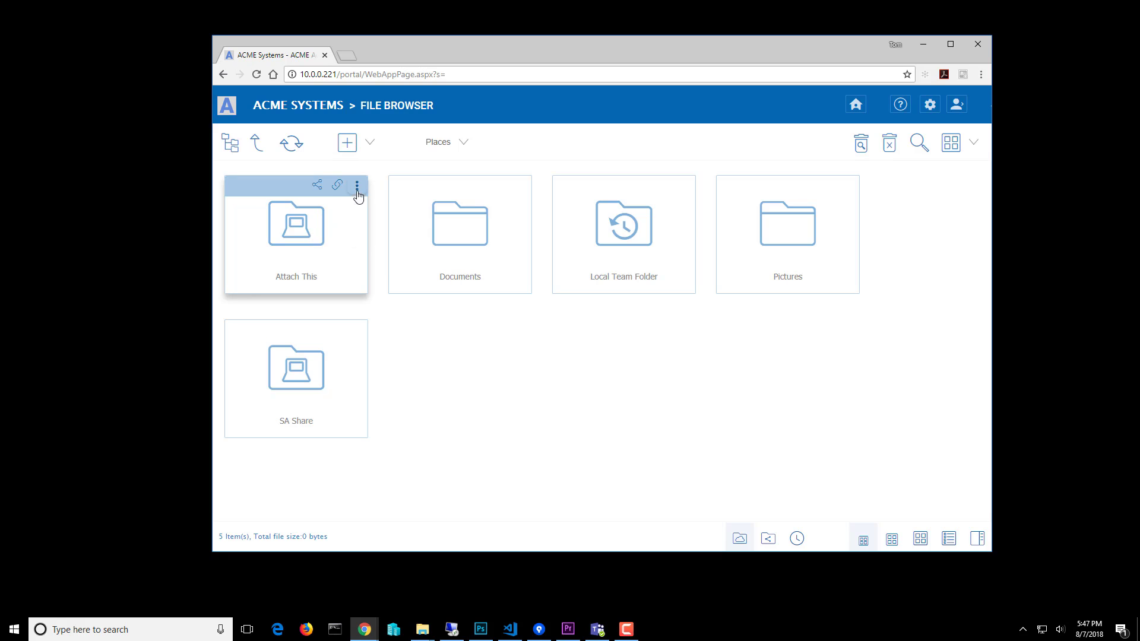
Open the management page of the Attach This folder and review its folder permissions
{"action": "left_click", "coordinate": [356, 188]}
{"action": "left_click", "coordinate": [415, 247]}
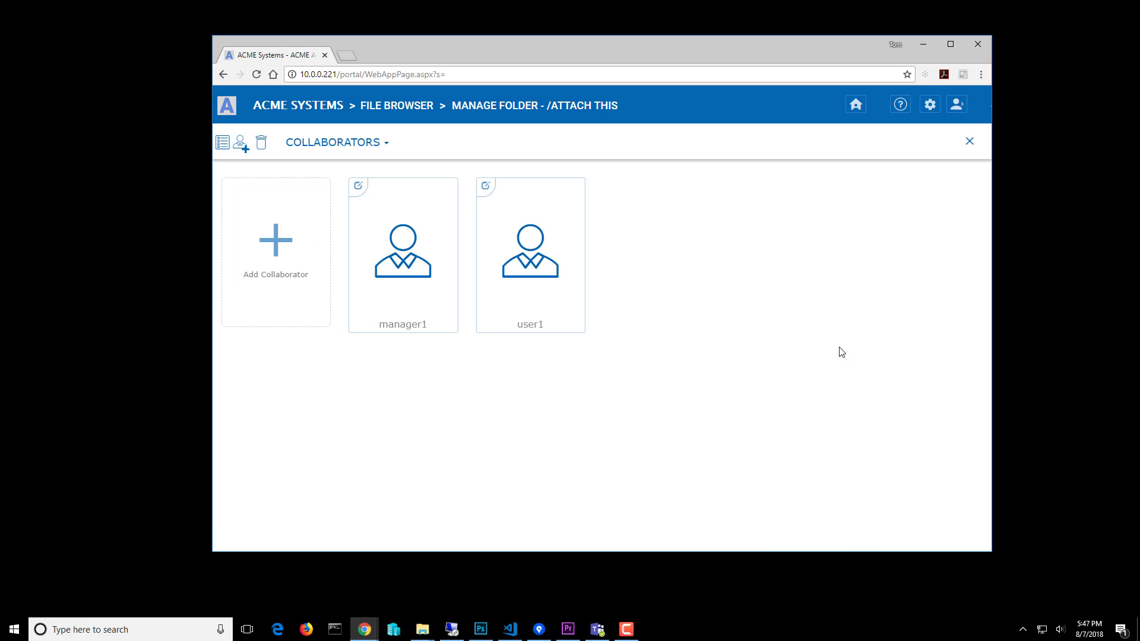
{"action": "left_click", "coordinate": [347, 144]}
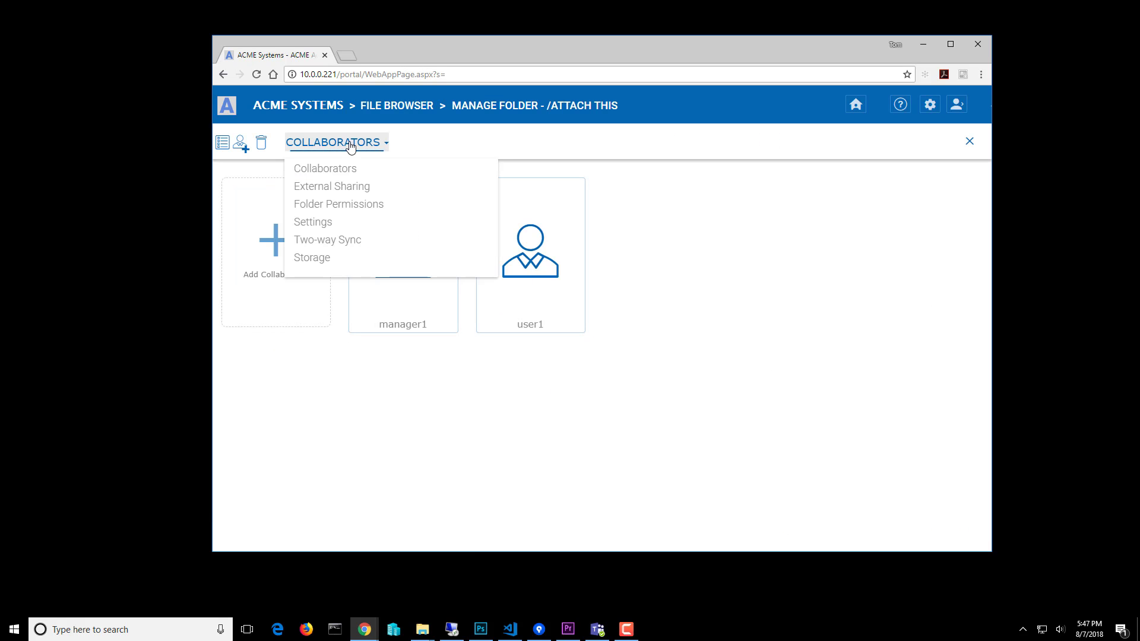
{"action": "left_click", "coordinate": [338, 204]}
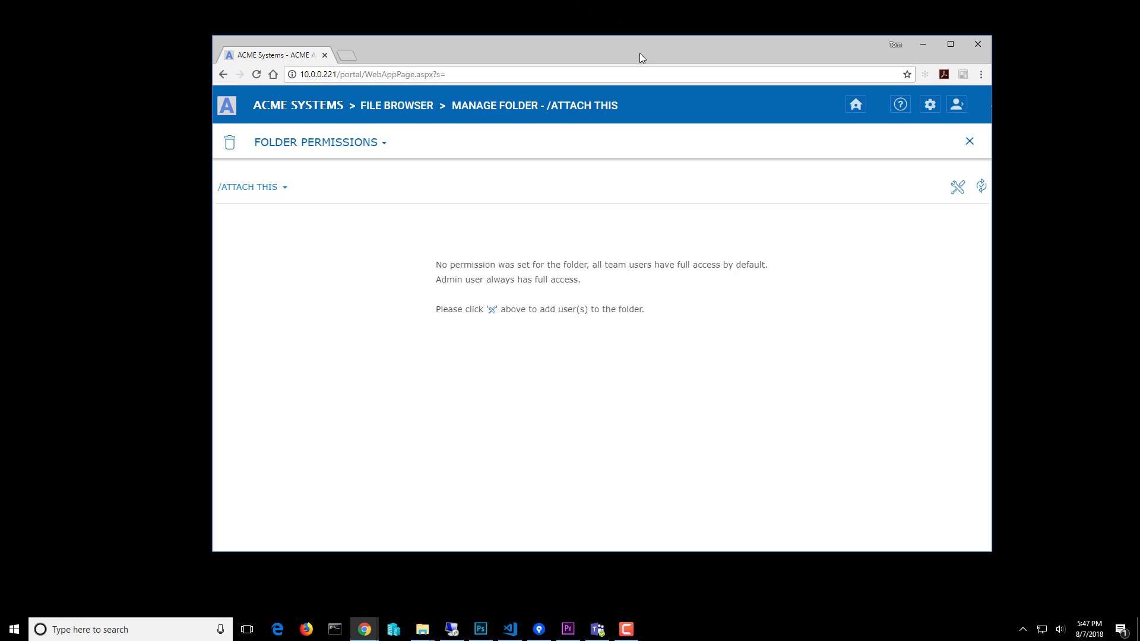
Return to the file browser and open the SA Share folder's management page to review its collaborators
{"action": "left_click", "coordinate": [393, 105]}
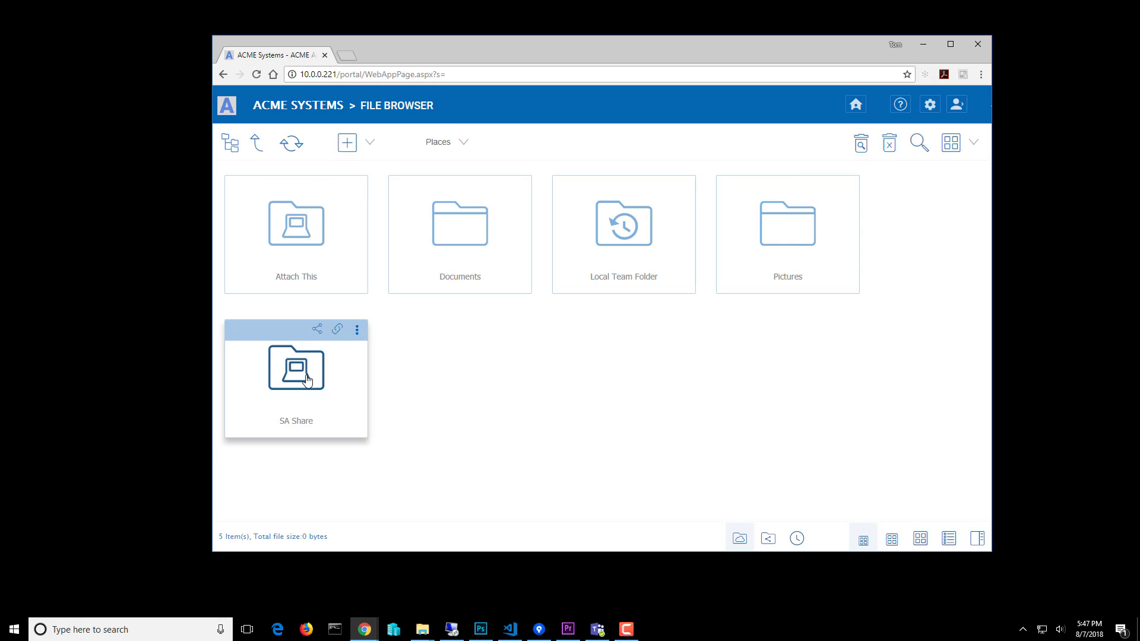
{"action": "left_click", "coordinate": [357, 330]}
{"action": "left_click", "coordinate": [407, 390]}
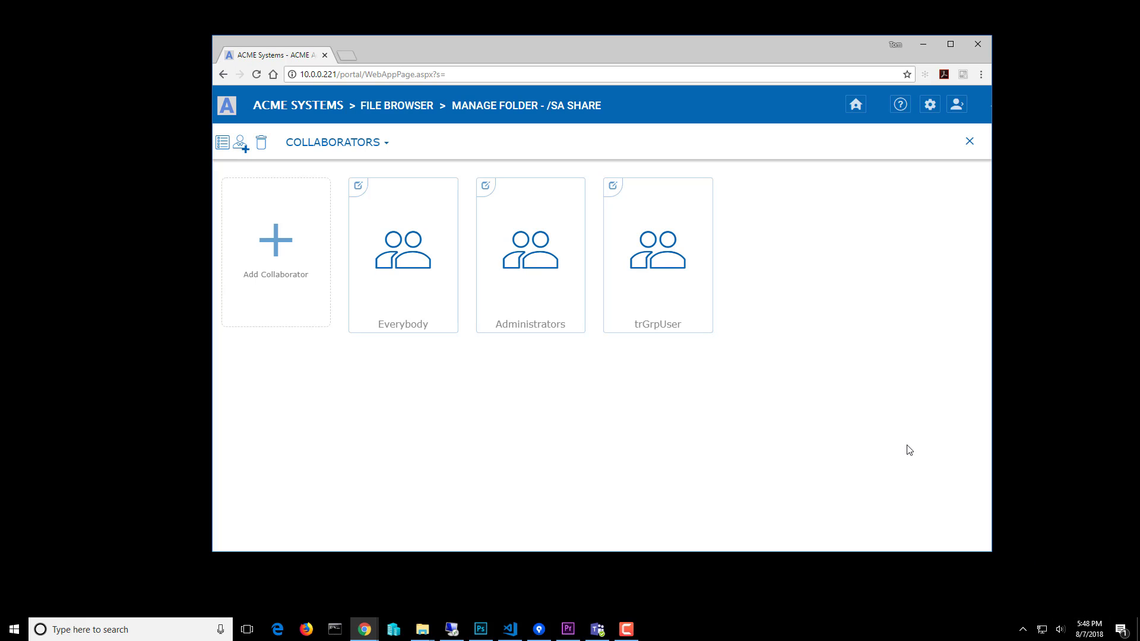
Switch to the remote server's Client Management Console and look over the management sections available for the device
{"action": "left_click", "coordinate": [451, 628]}
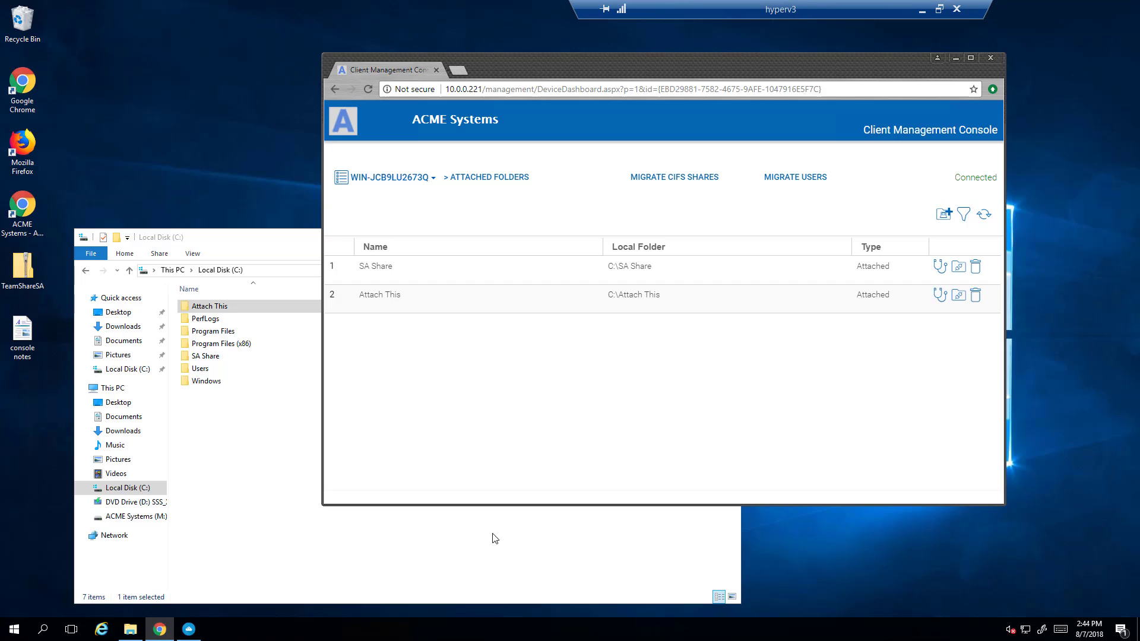
{"action": "left_click", "coordinate": [406, 181]}
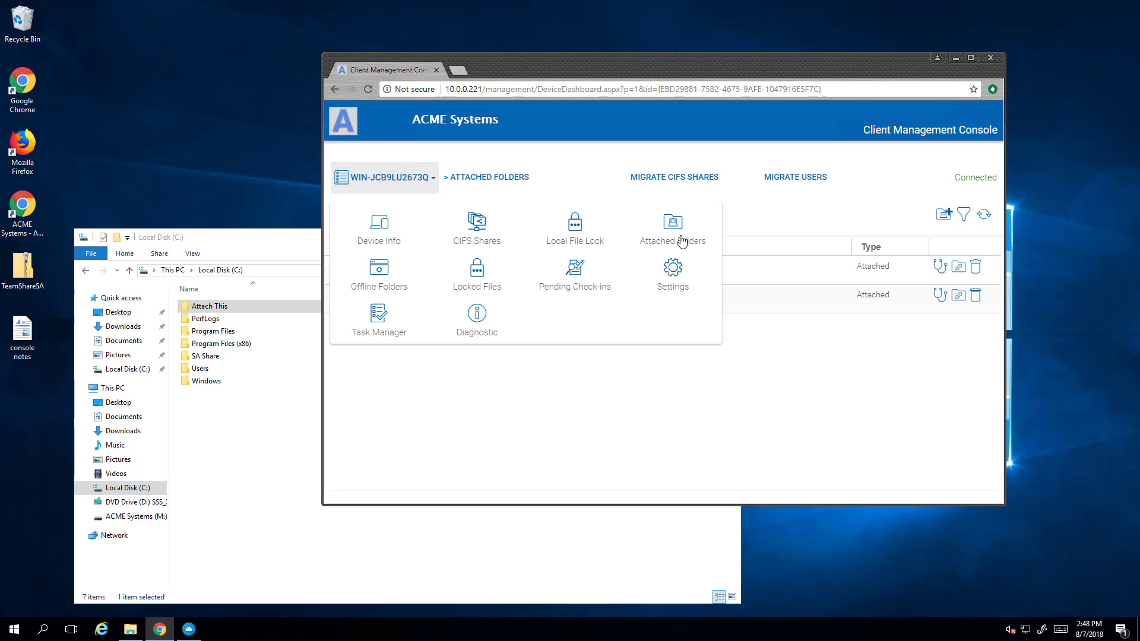
{"action": "left_click", "coordinate": [774, 430]}
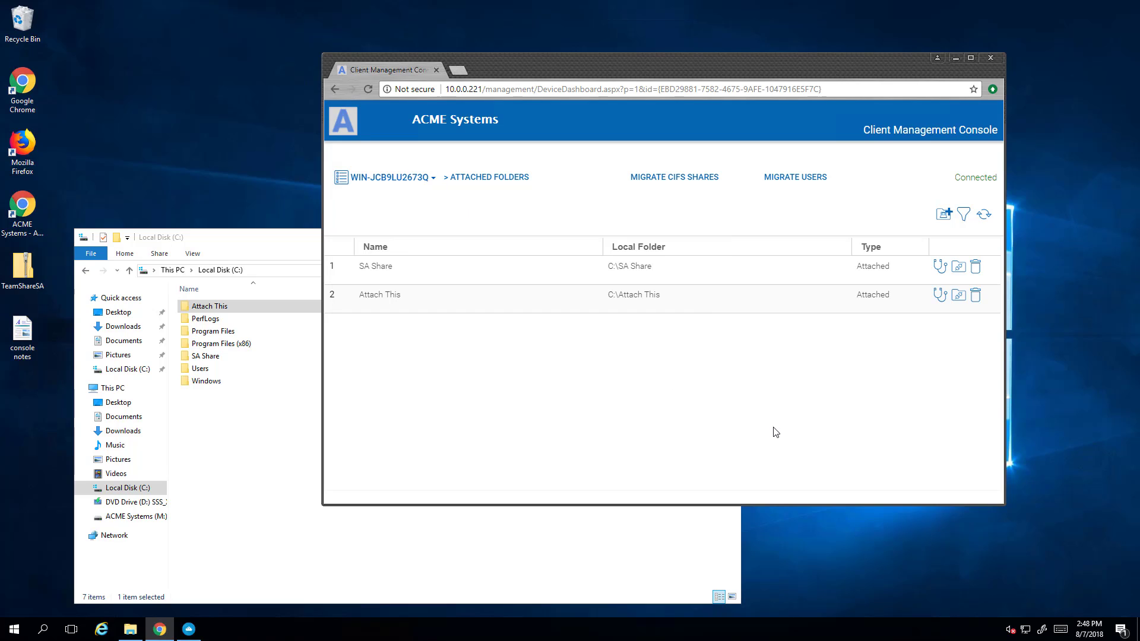